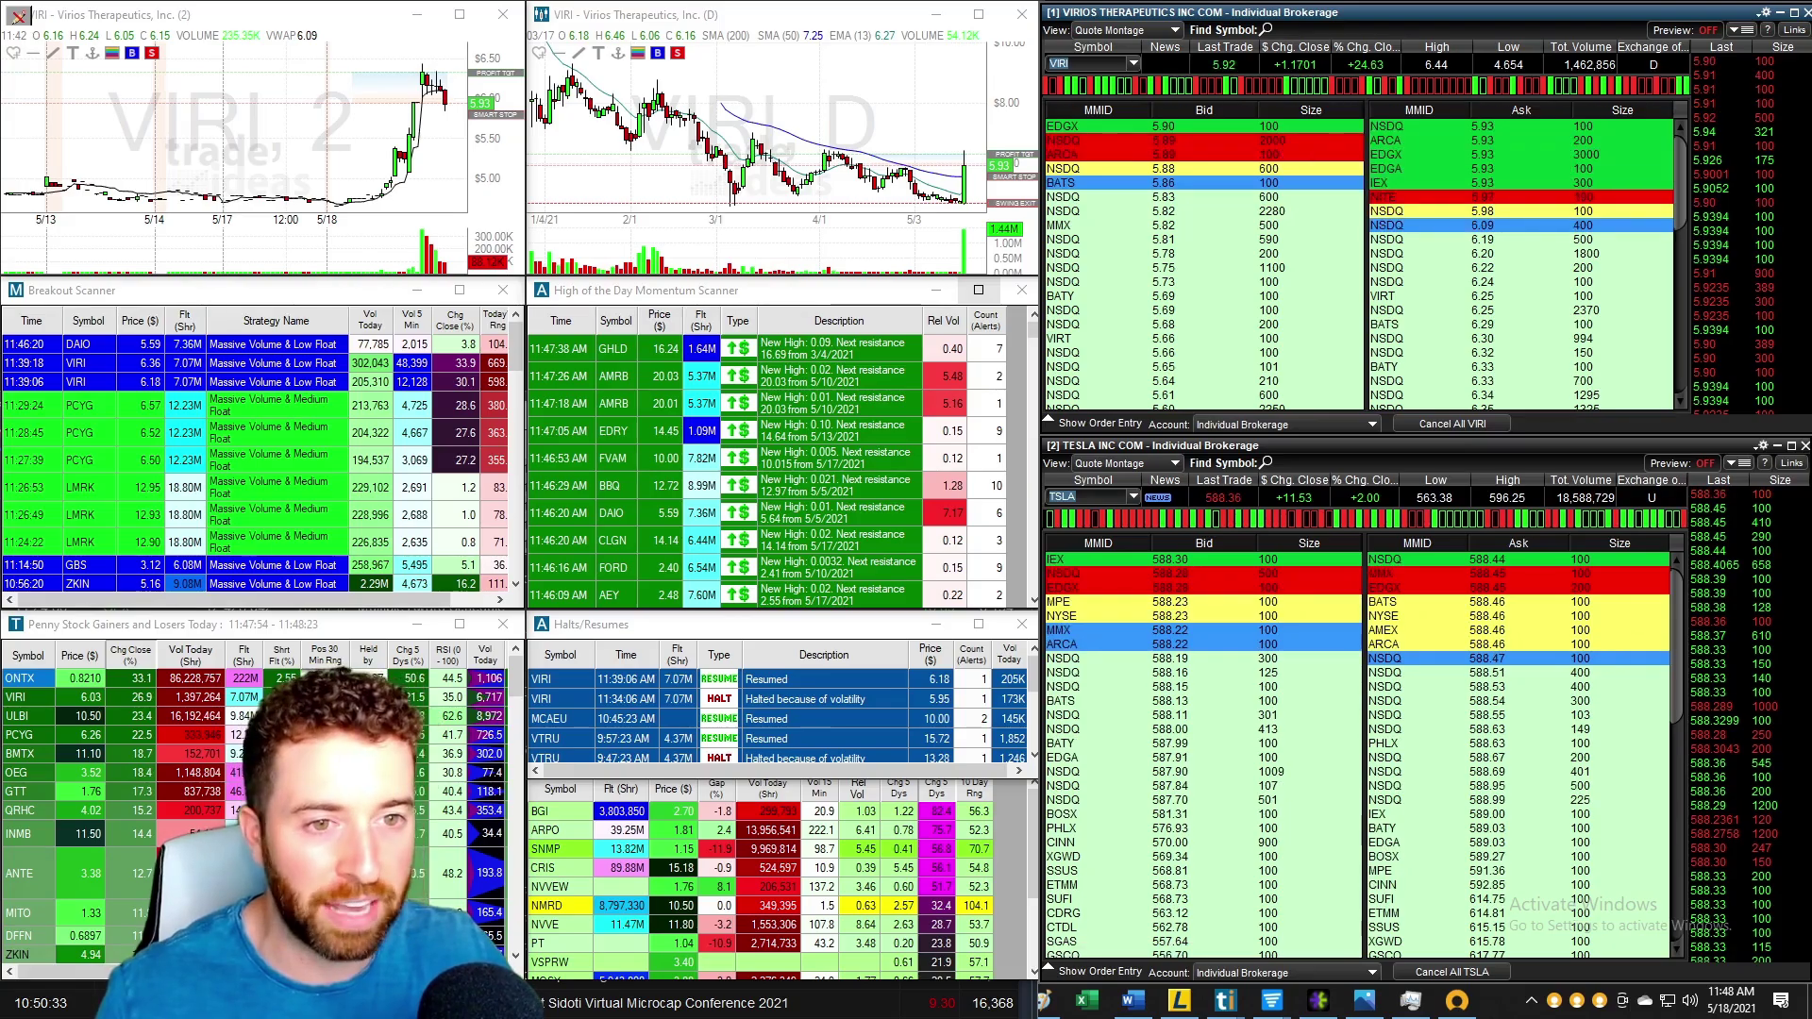
# Step: Load the BTU daily SharpChart in StockCharts and snip the chart area into Snipping Tool
pyautogui.hotkey('alt', 'Tab')
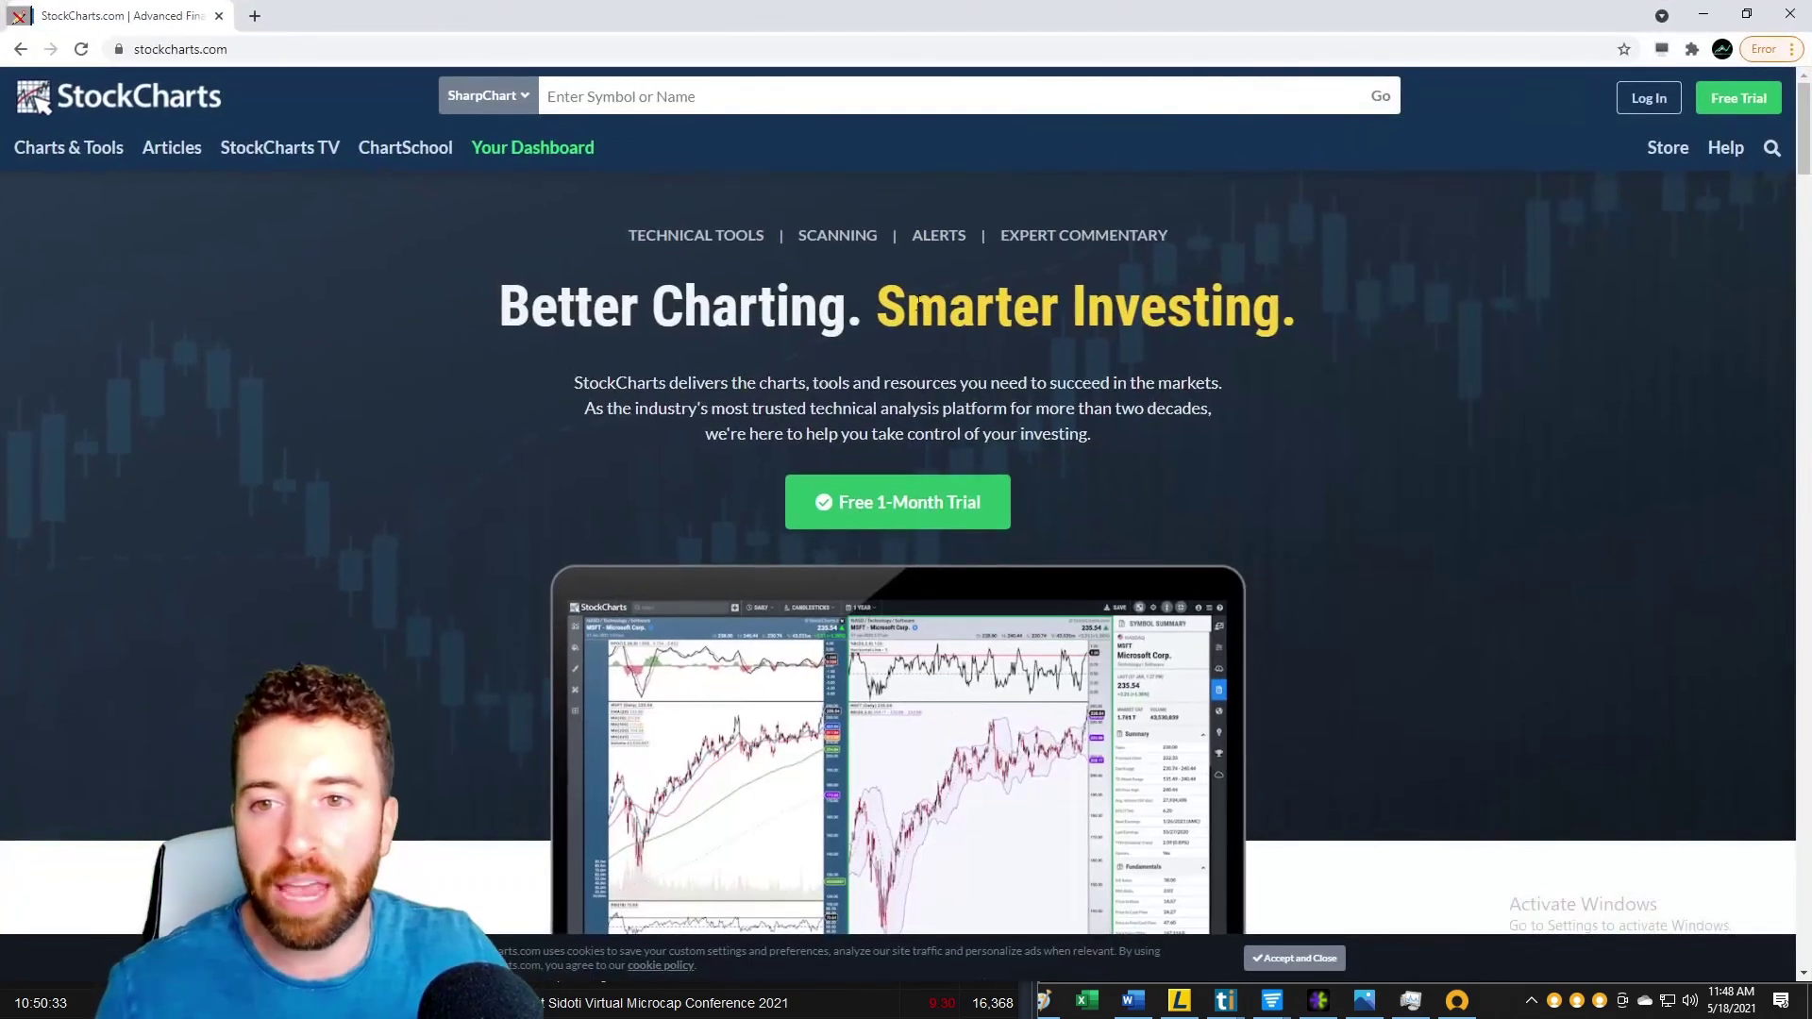
pyautogui.write('btu')
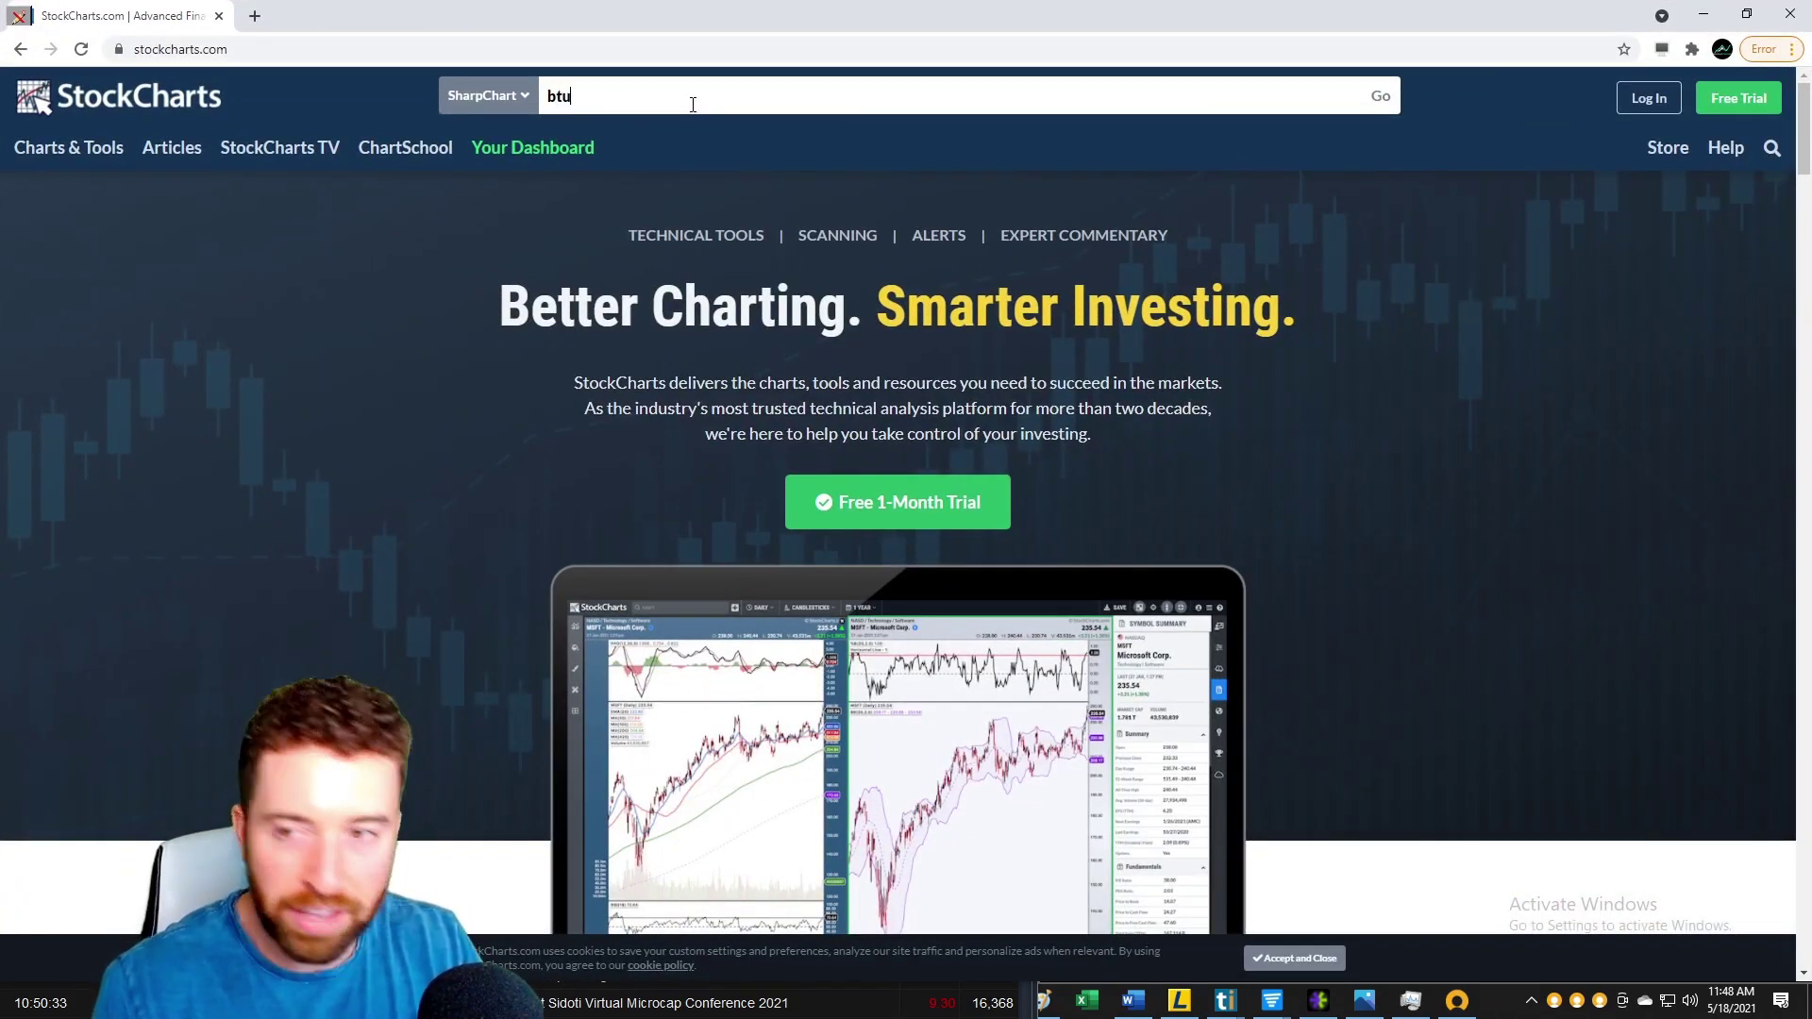
pyautogui.press('Return')
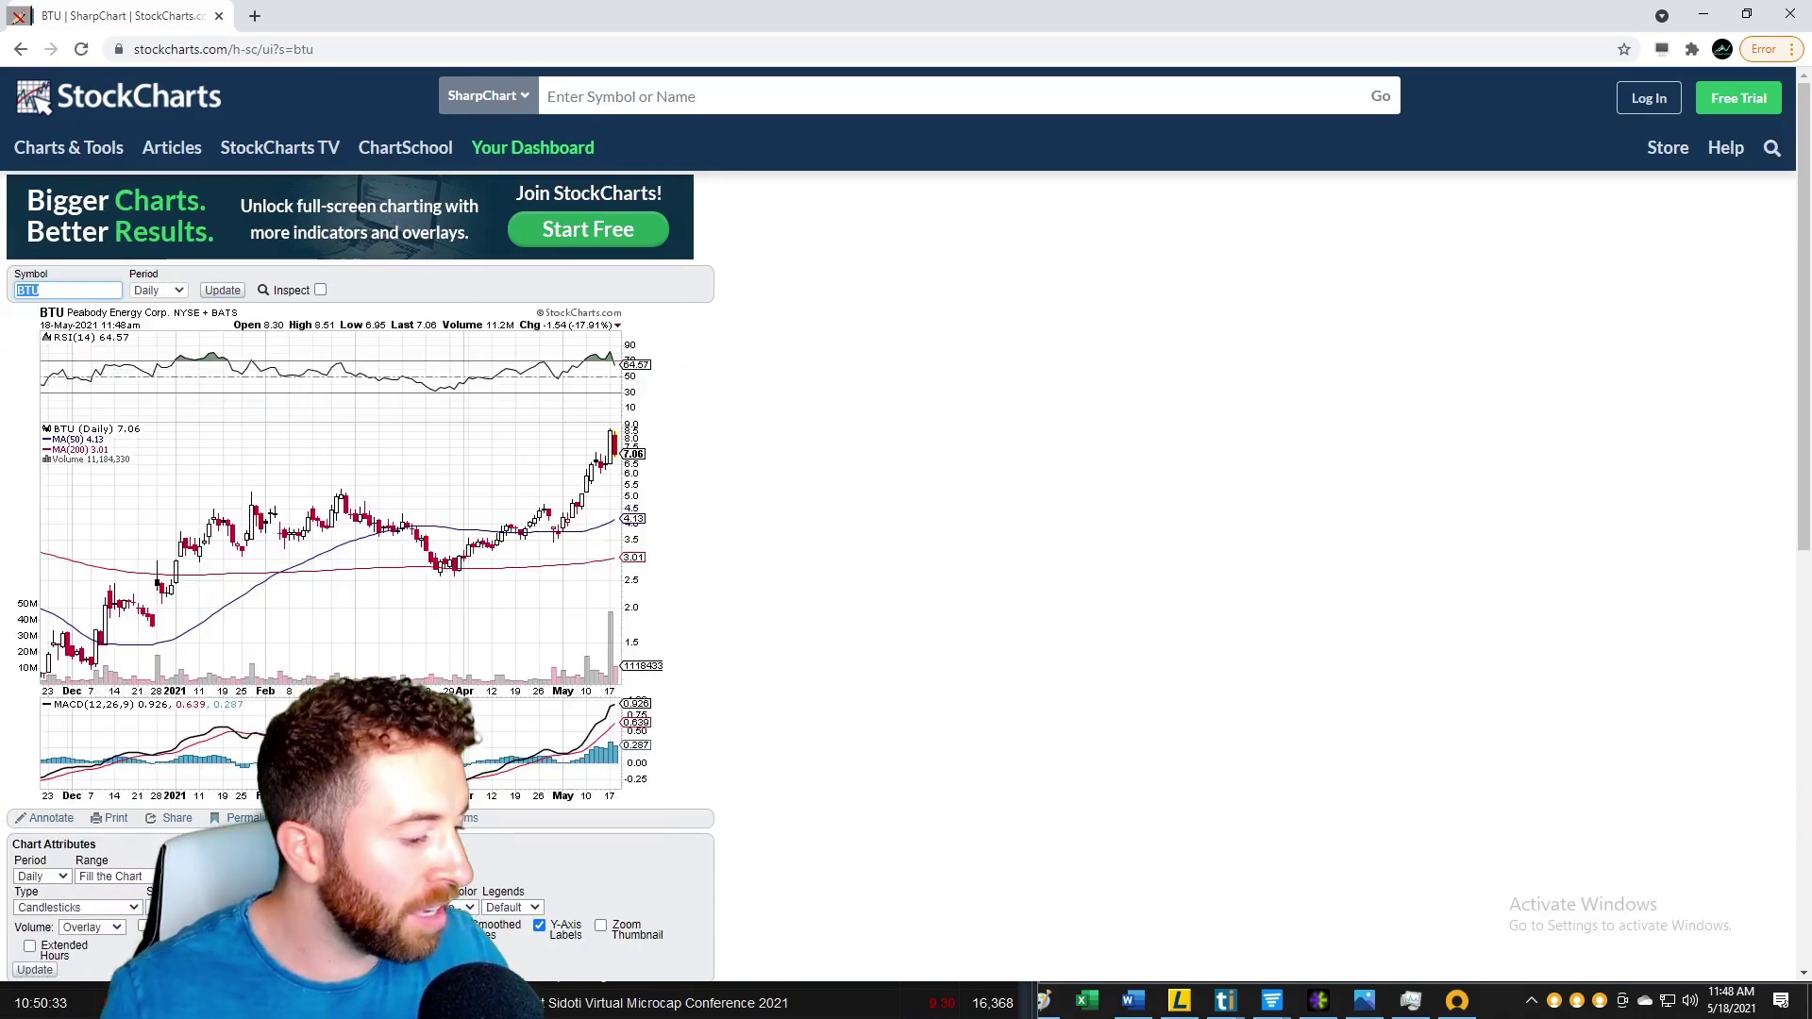
pyautogui.click(229, 289)
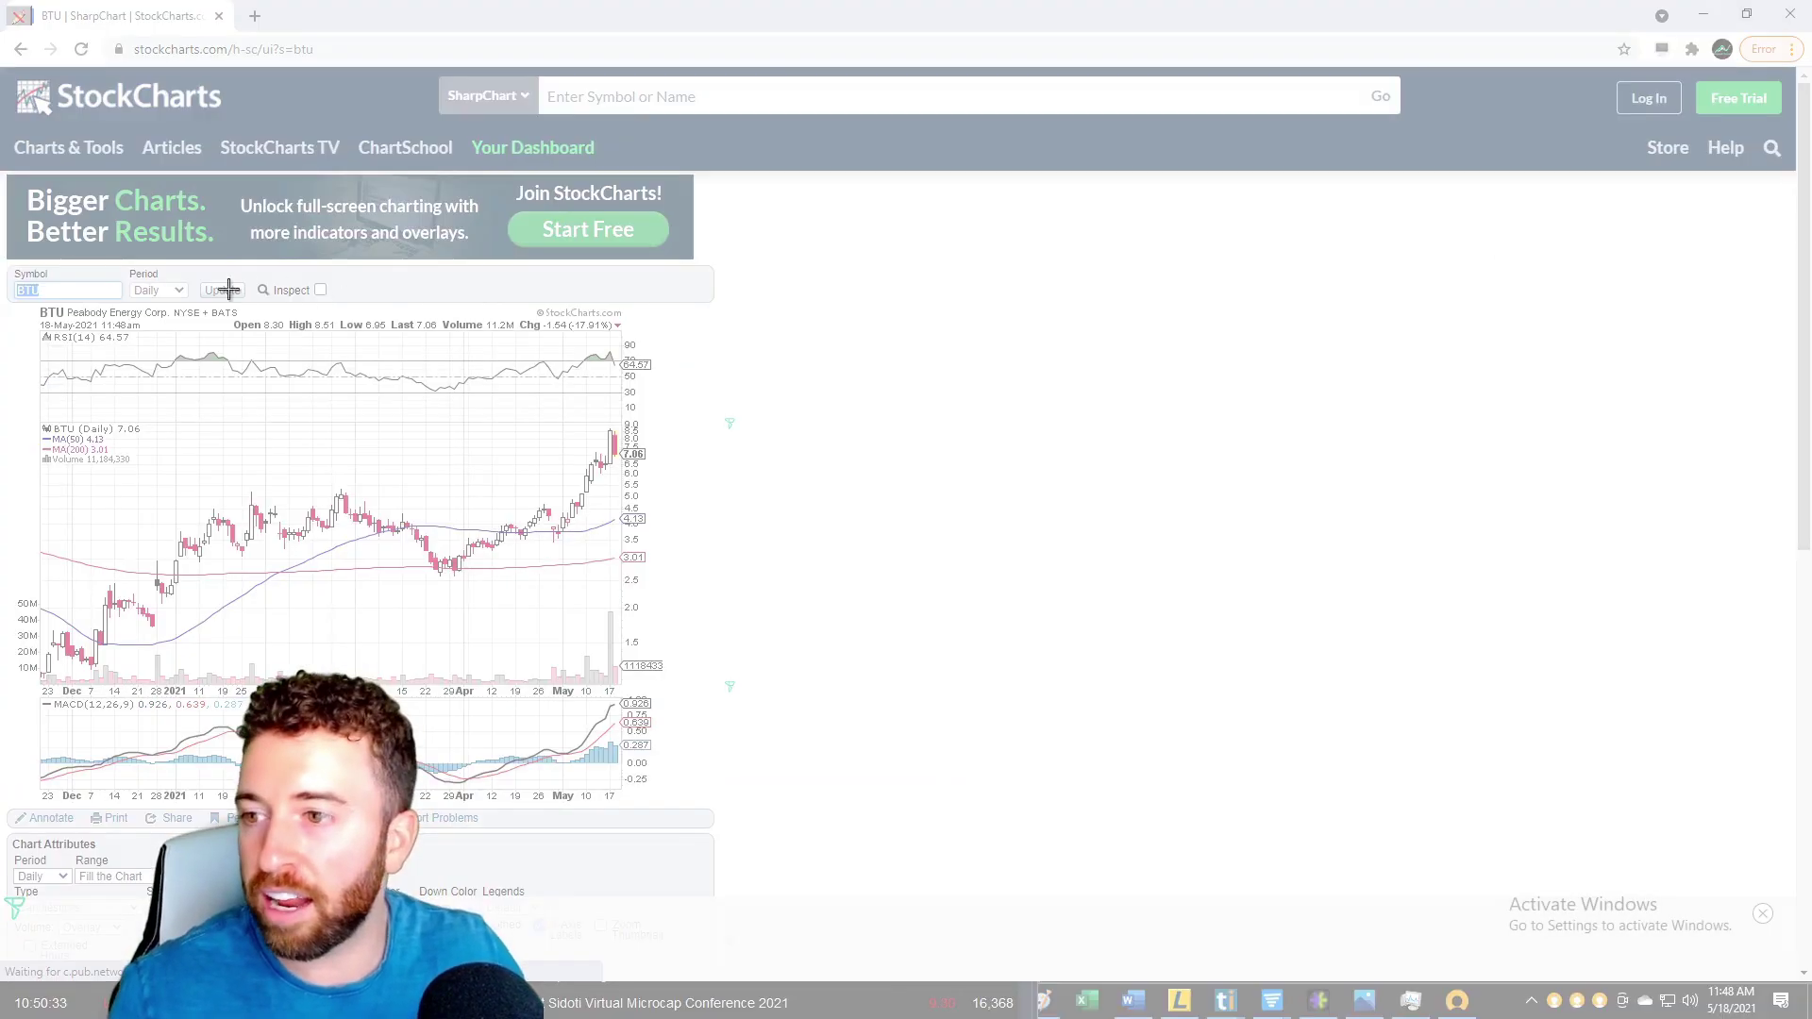
pyautogui.moveTo(9, 263); pyautogui.dragTo(694, 822)
pyautogui.click(478, 28)
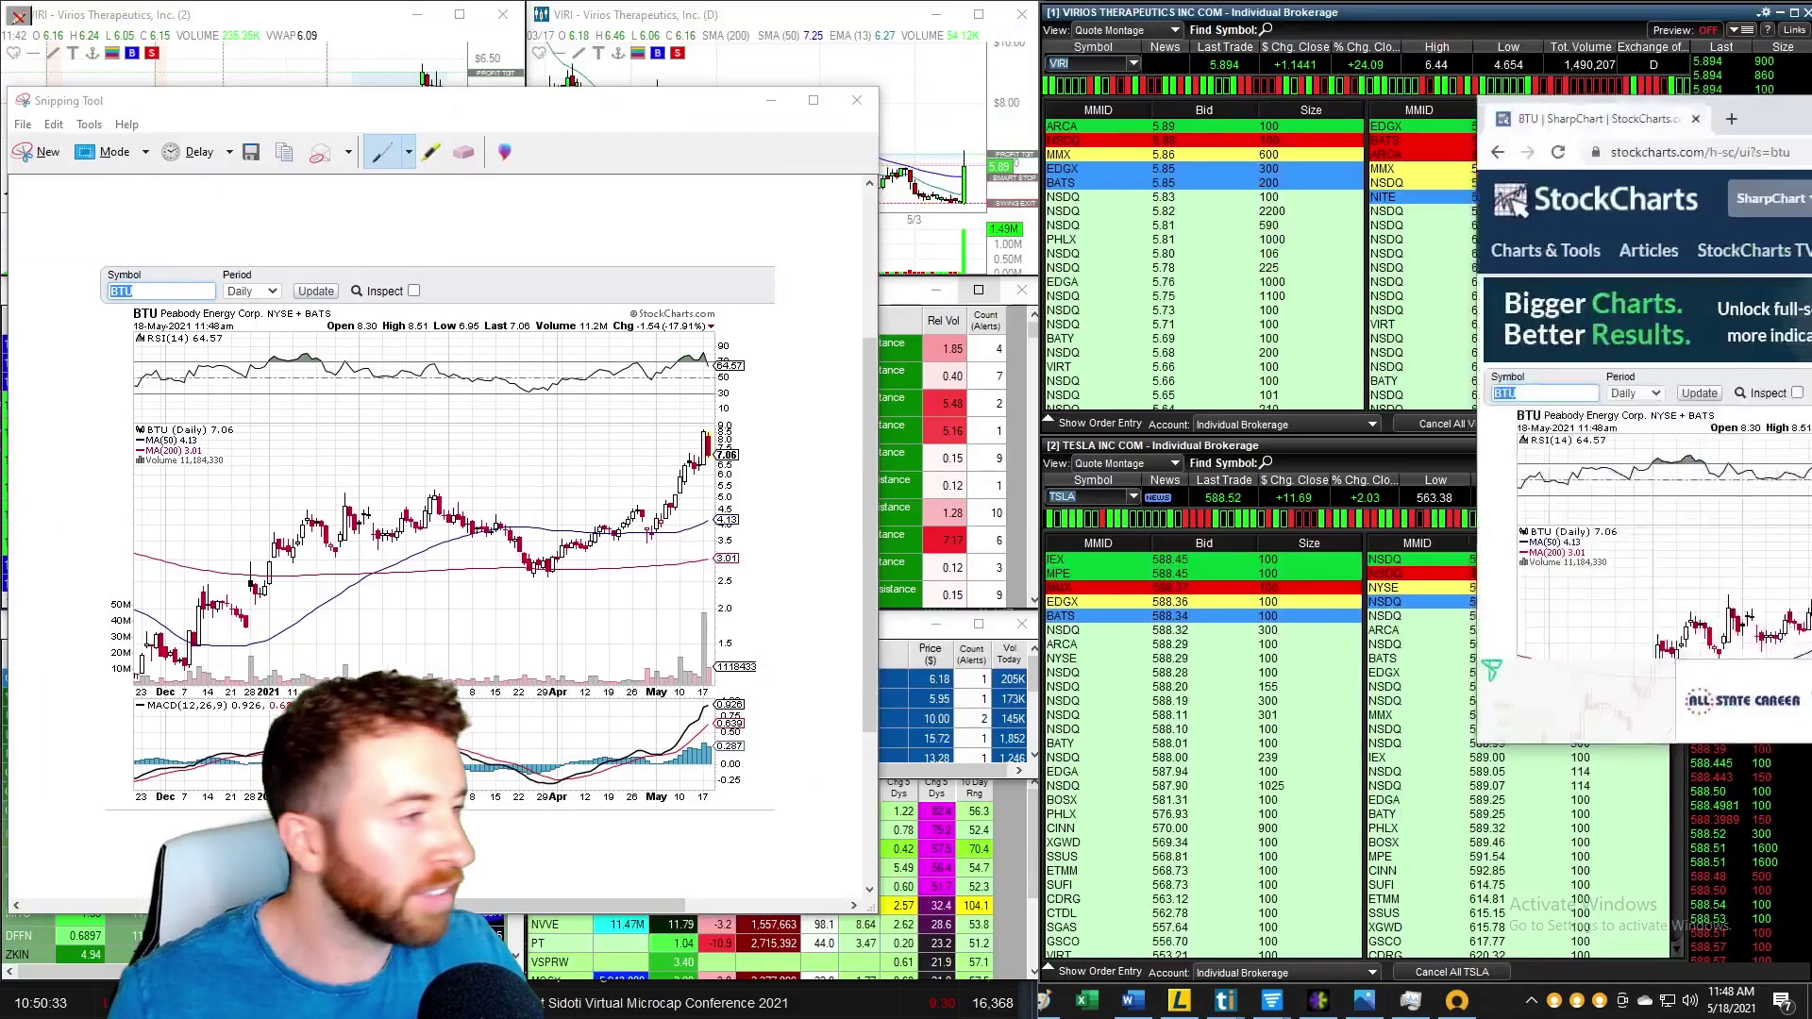
# Step: Draw a box around the RSI pane on the BTU snip, then erase it
pyautogui.hotkey('alt', 'Tab')
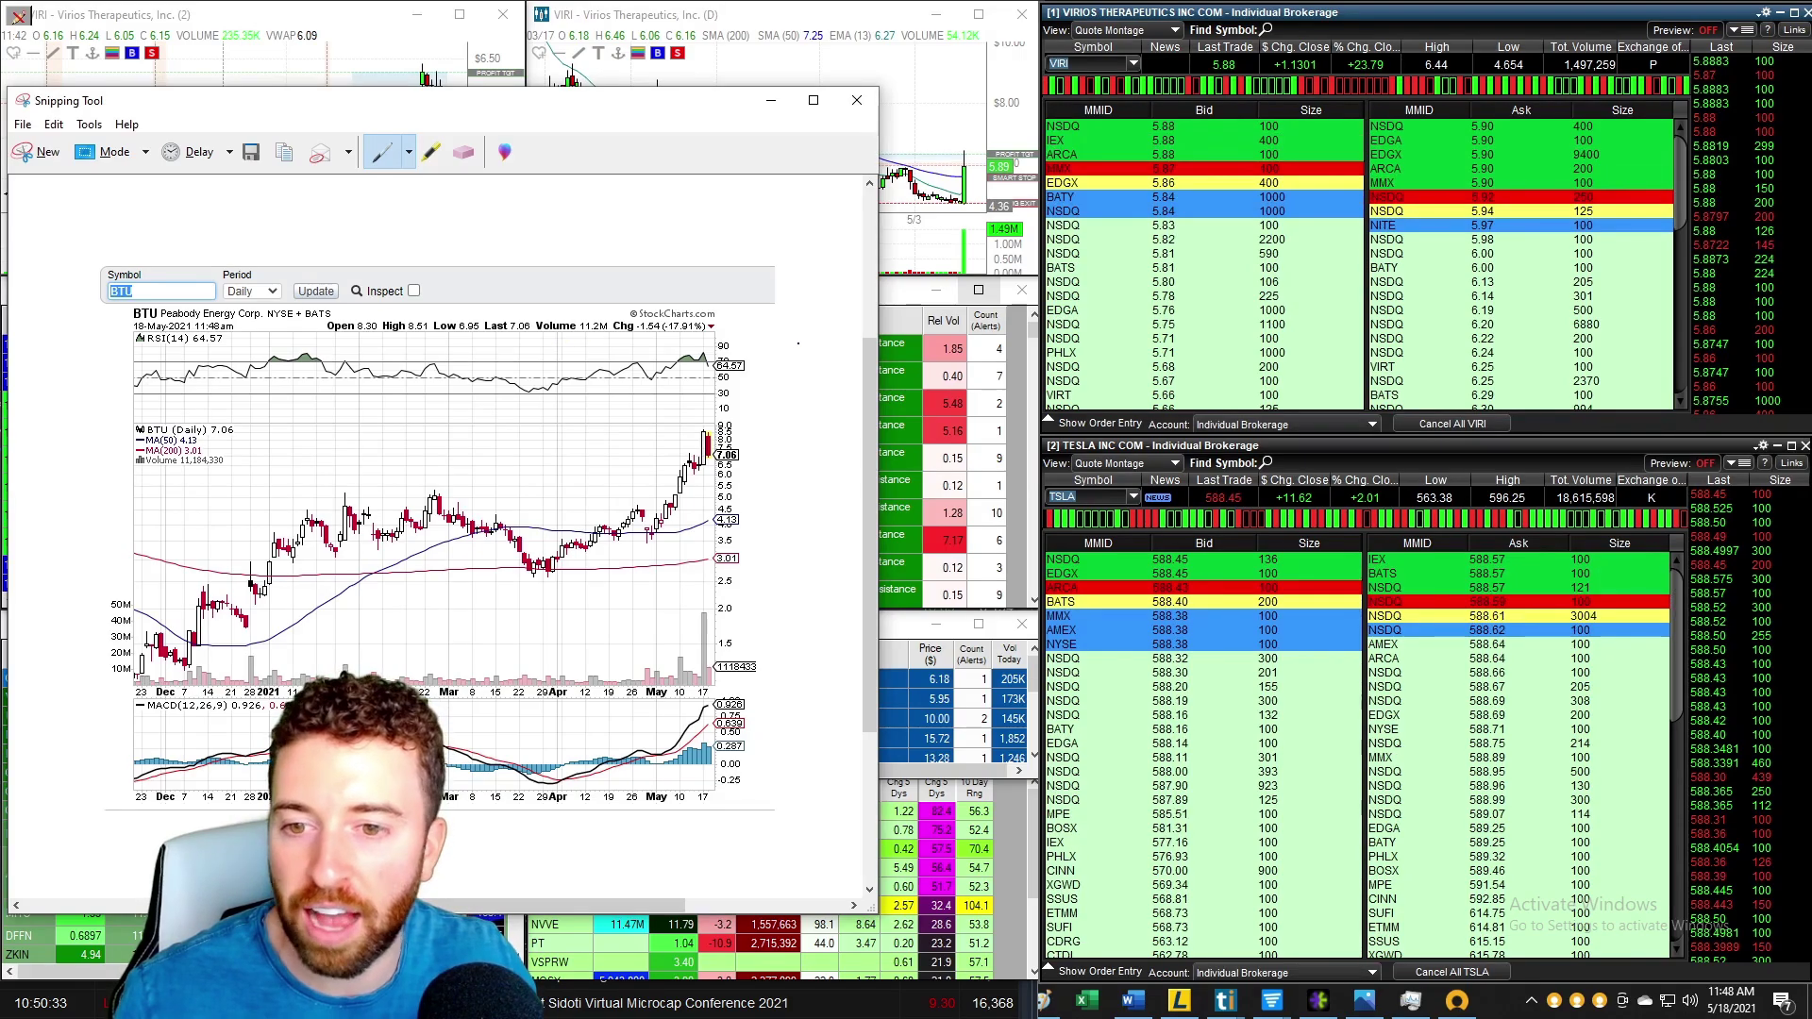
pyautogui.moveTo(572, 348)
pyautogui.mouseDown()
pyautogui.moveTo(169, 339)
pyautogui.moveTo(116, 351)
pyautogui.moveTo(116, 389)
pyautogui.moveTo(124, 407)
pyautogui.moveTo(728, 407)
pyautogui.moveTo(777, 402)
pyautogui.moveTo(779, 347)
pyautogui.mouseUp()
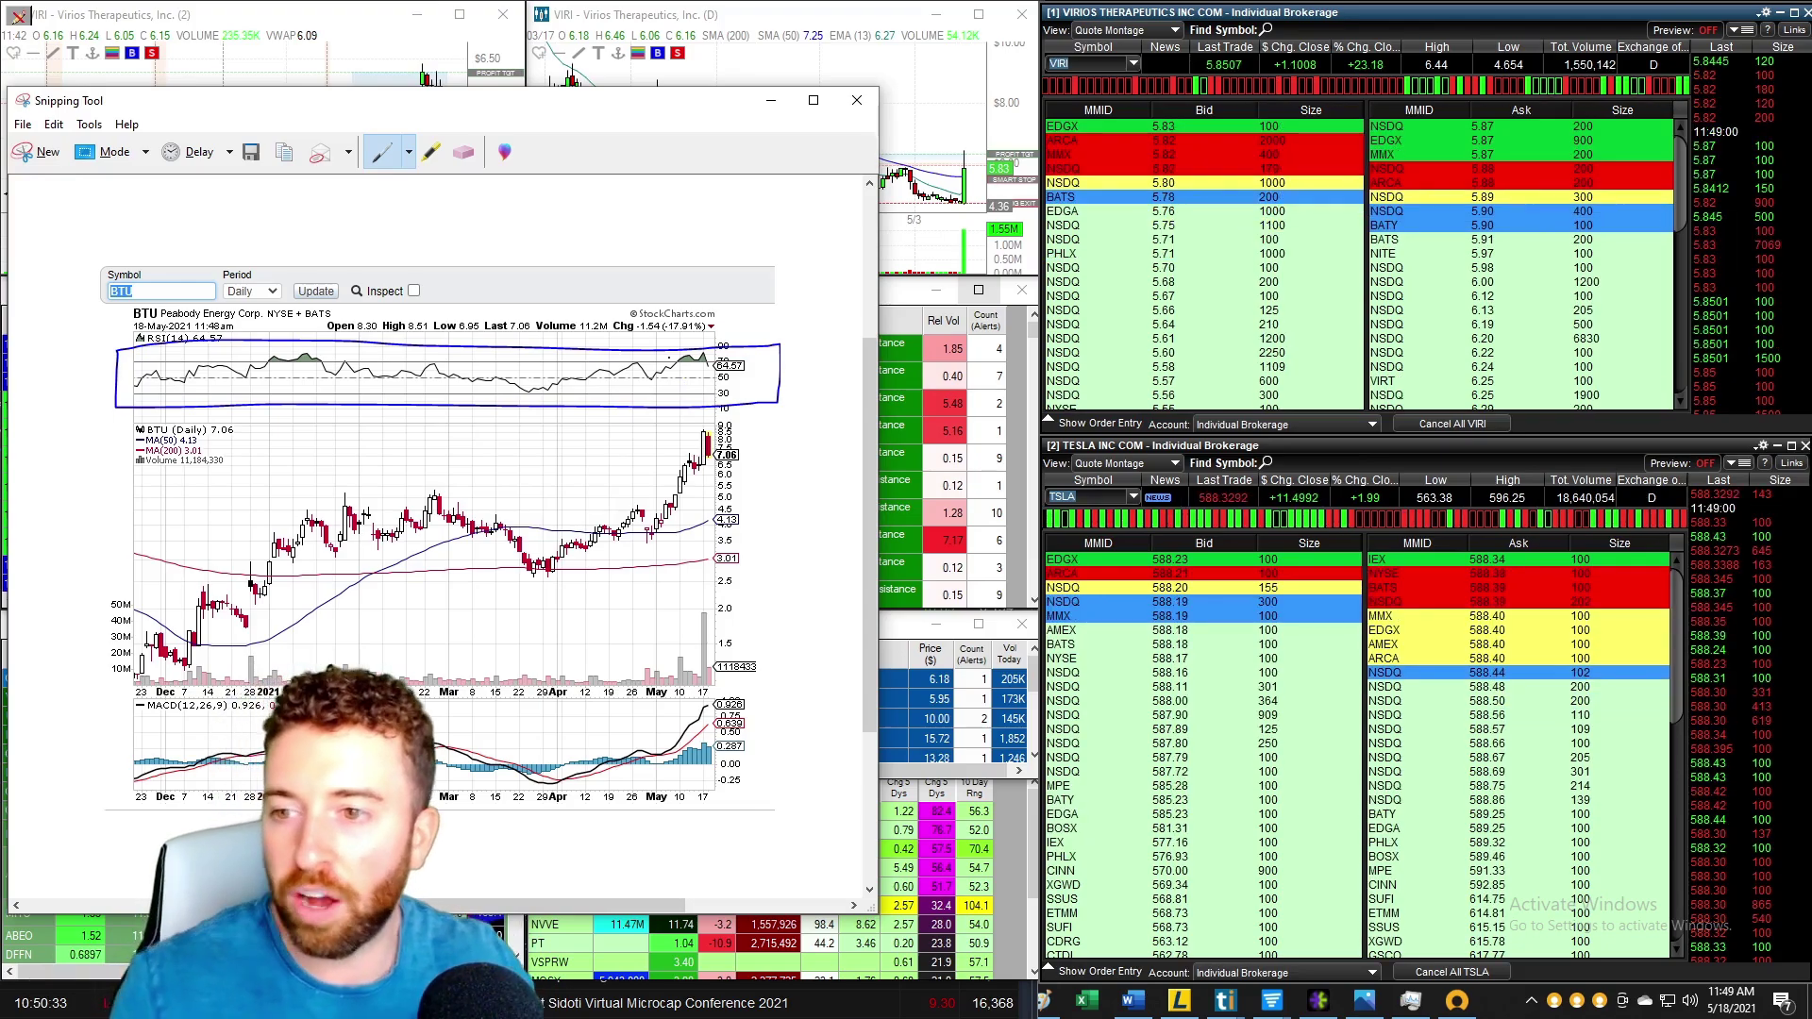
pyautogui.click(465, 153)
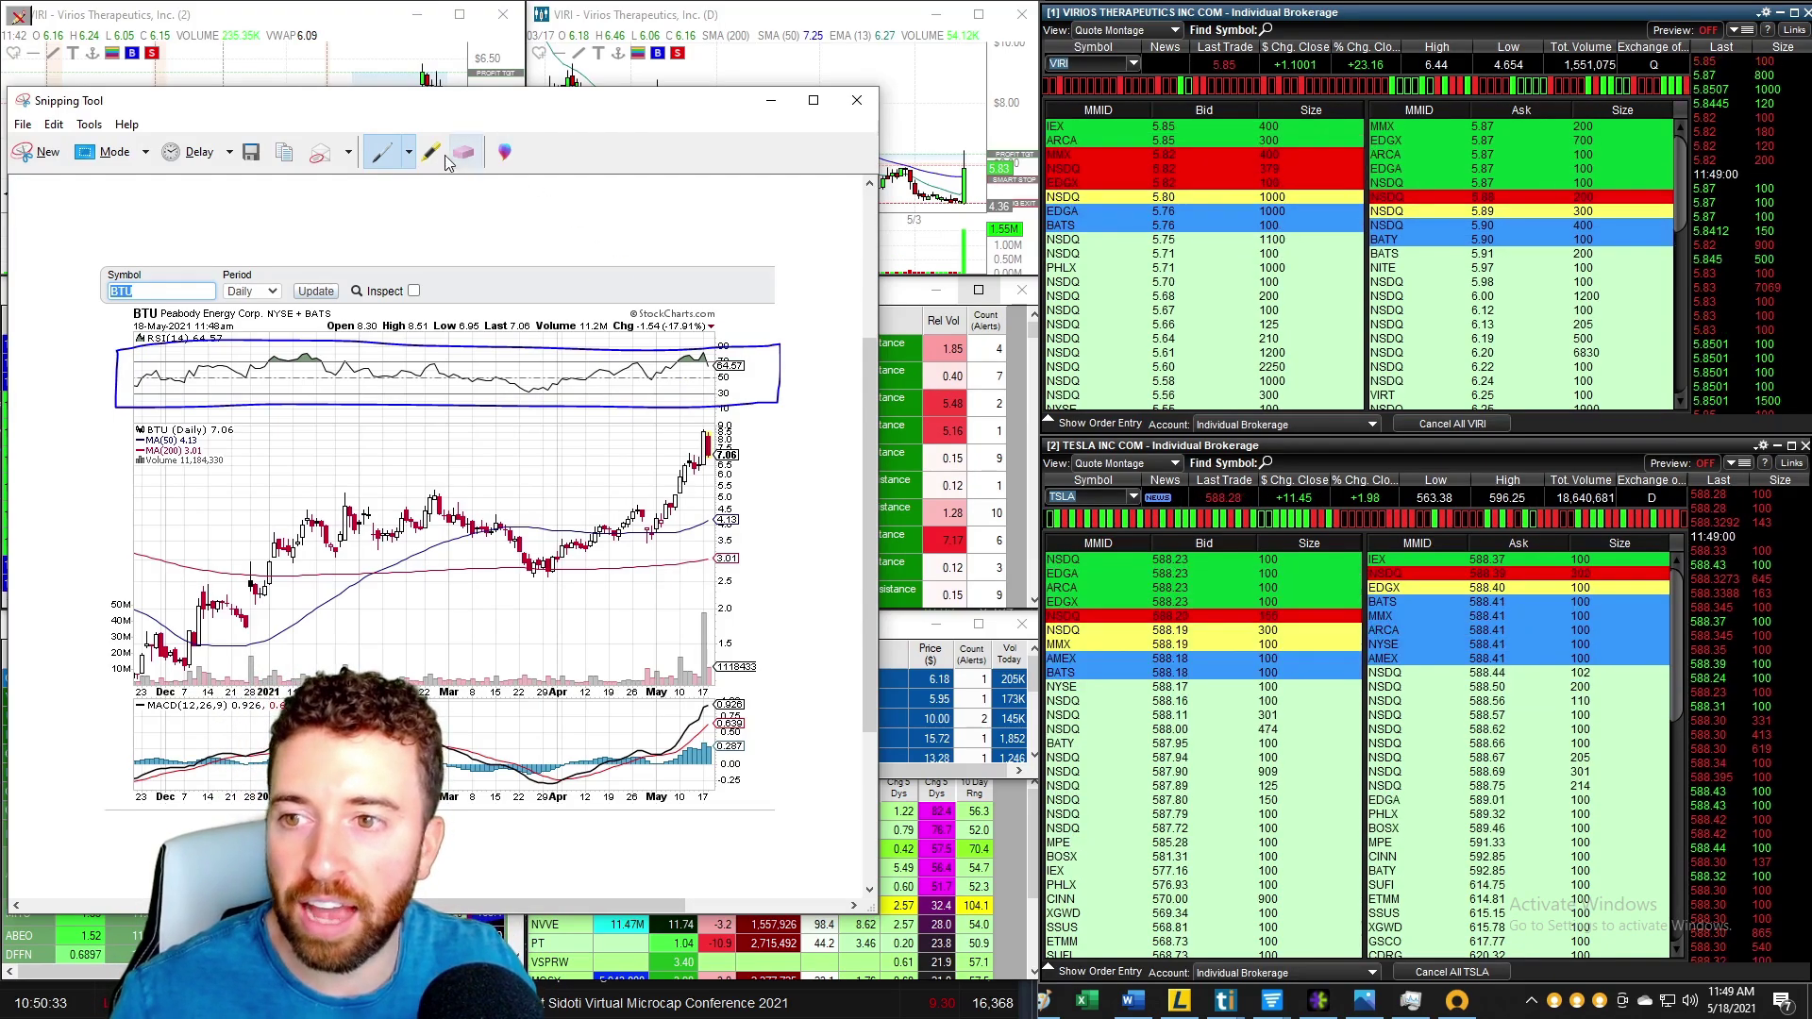
pyautogui.click(627, 408)
# Step: Switch the pen ink to Red Pen
pyautogui.click(408, 152)
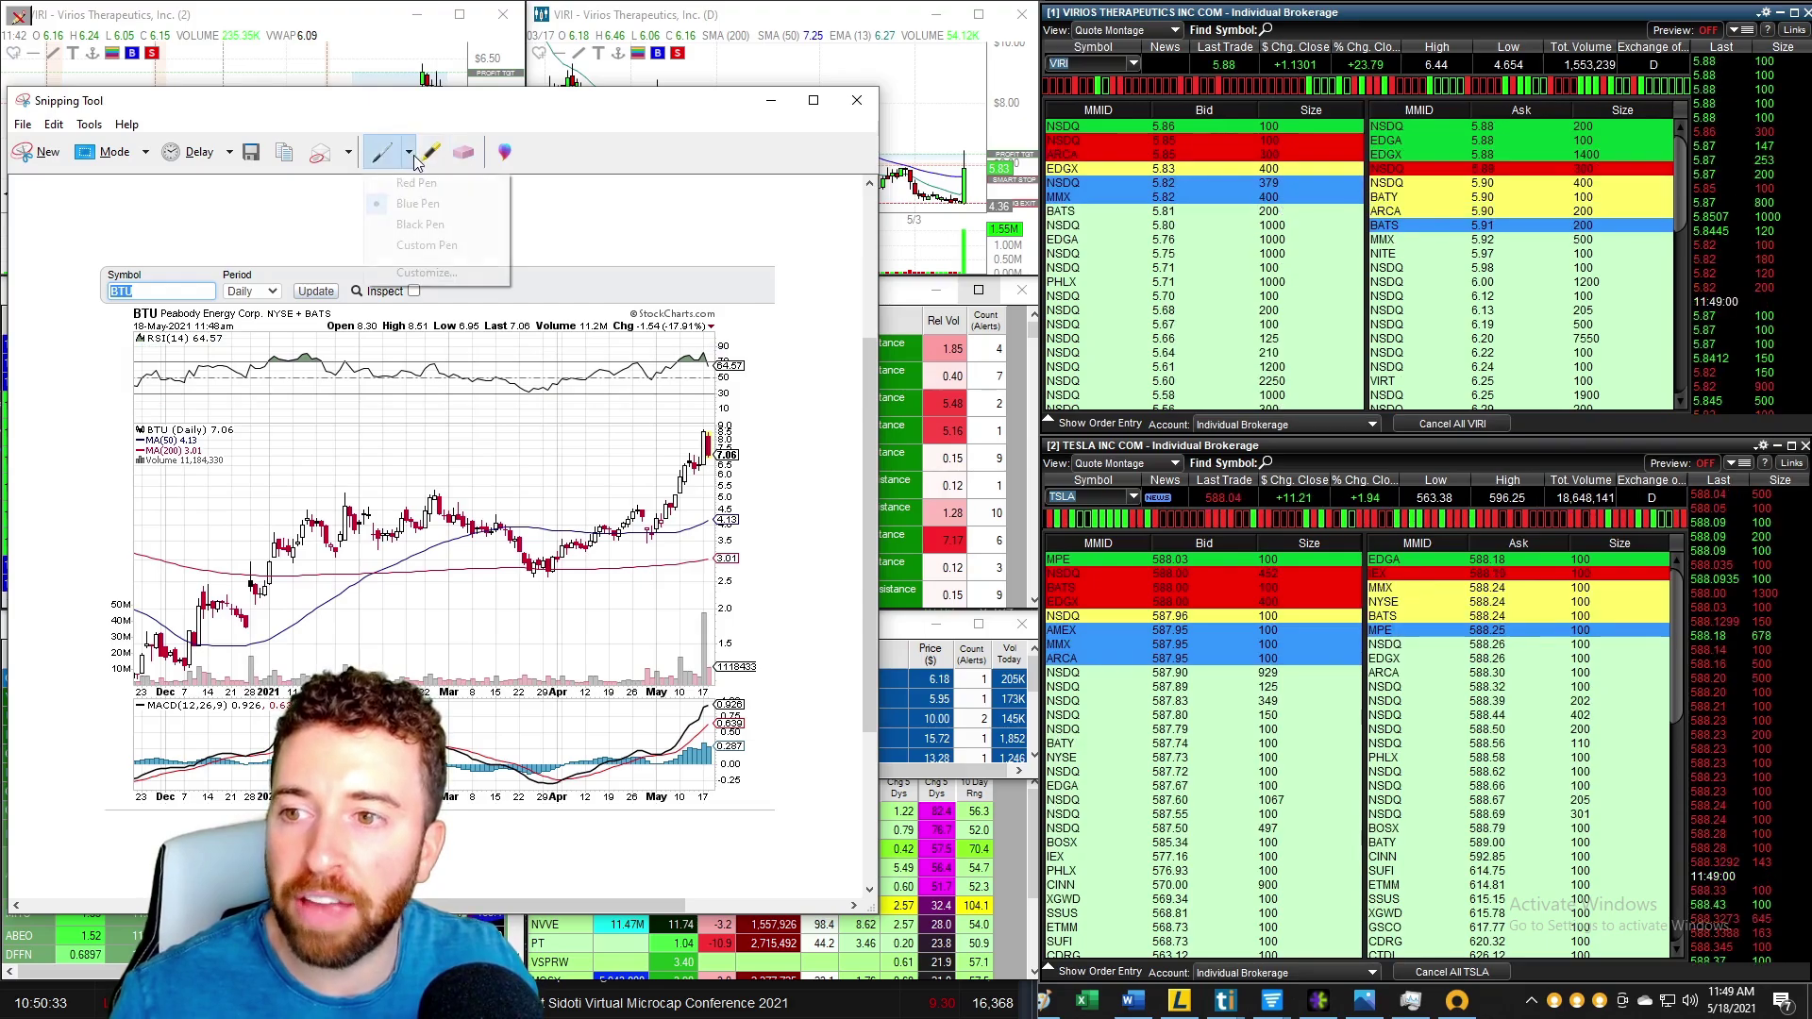
pyautogui.click(396, 176)
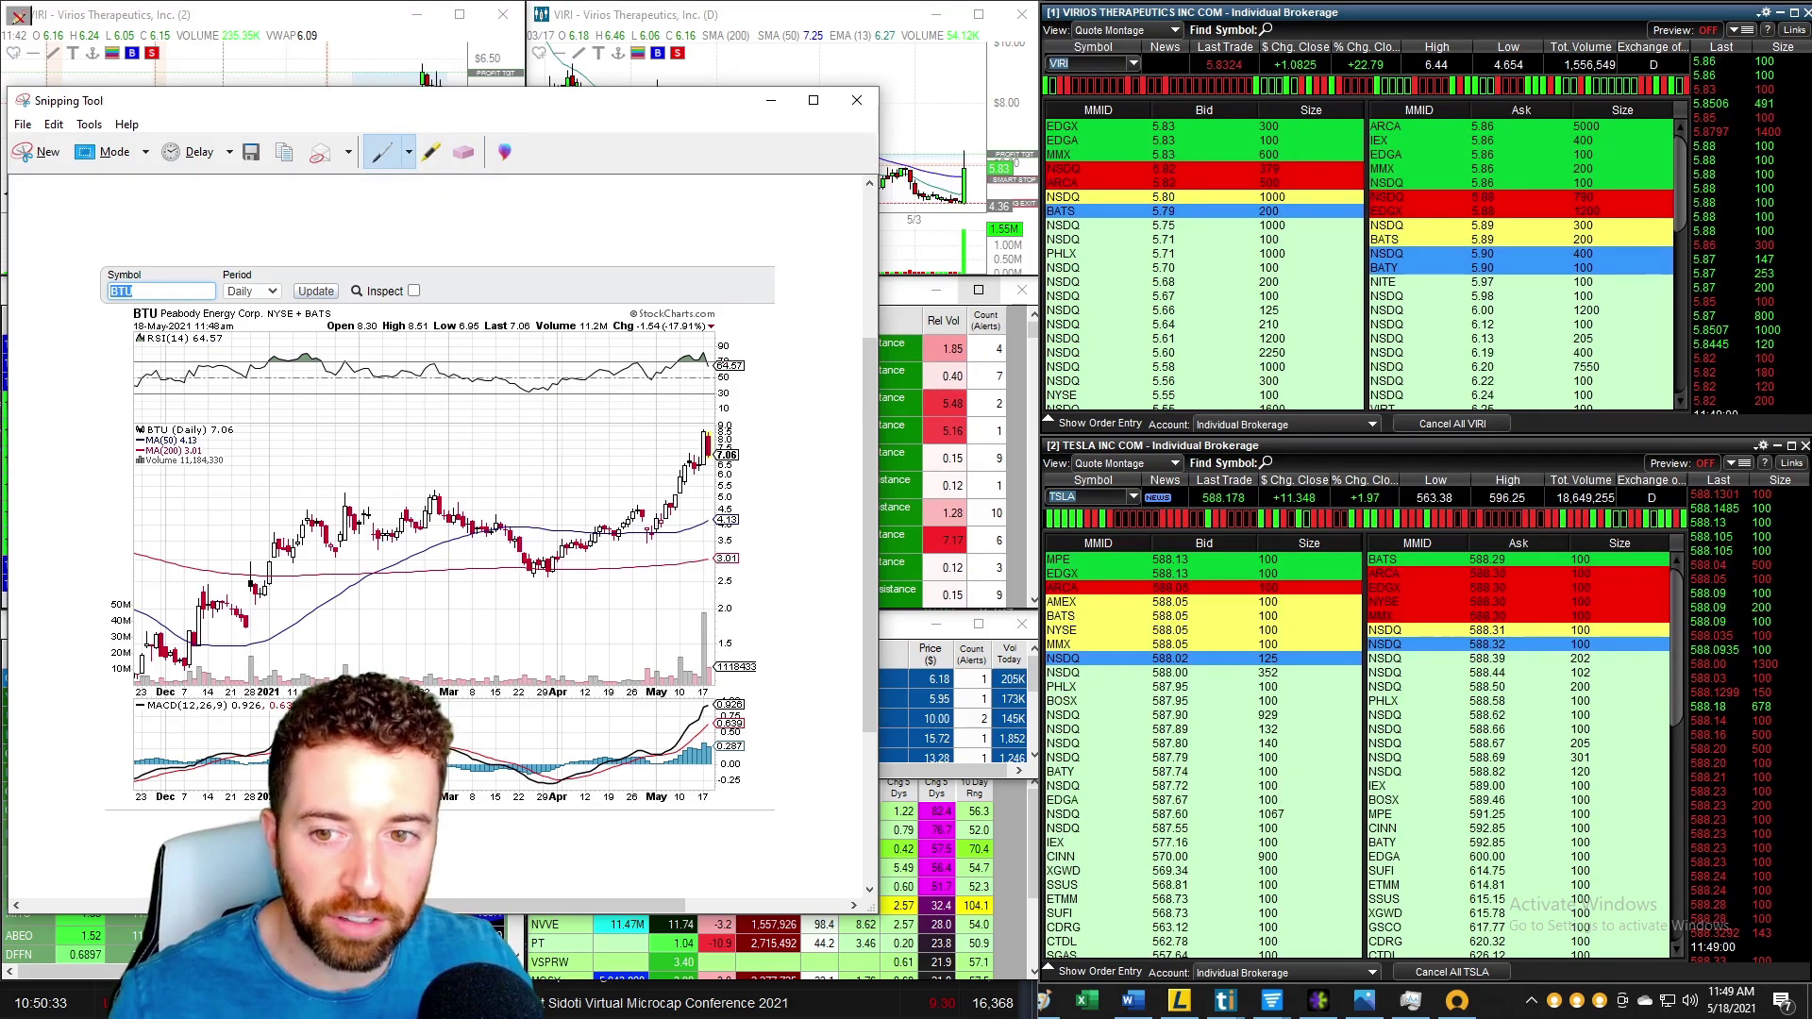
pyautogui.click(409, 152)
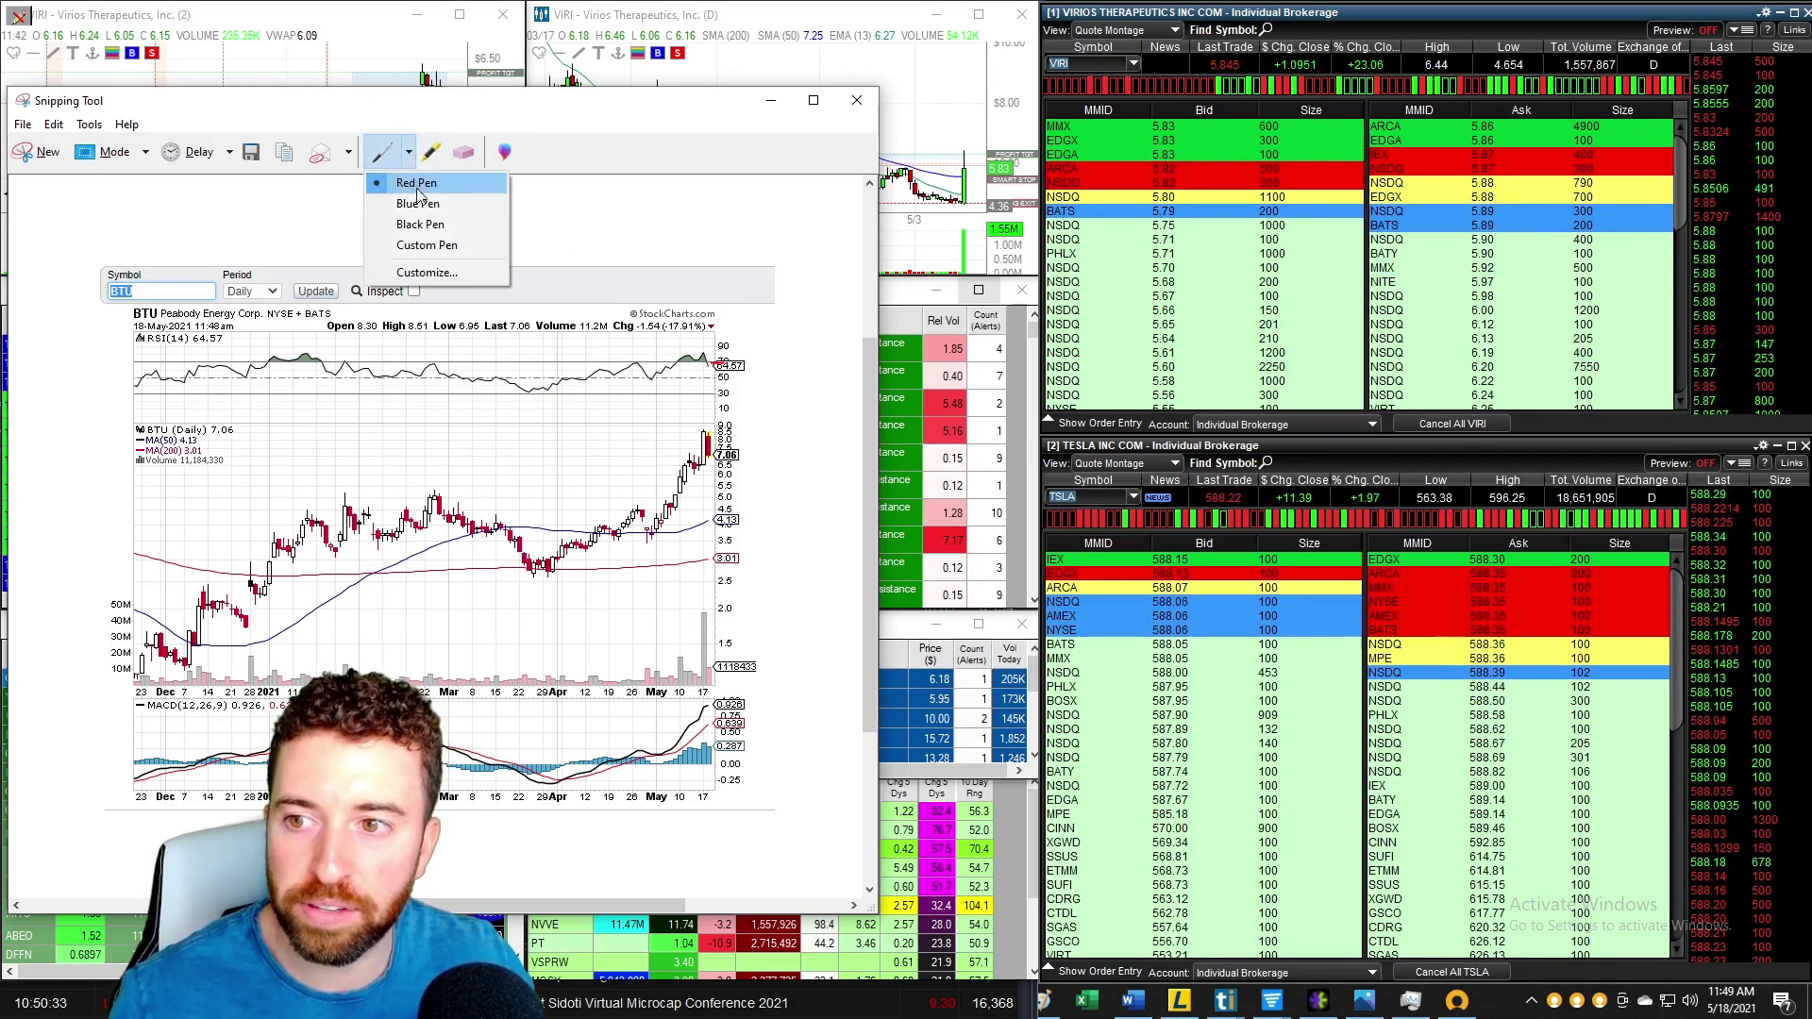
pyautogui.click(410, 193)
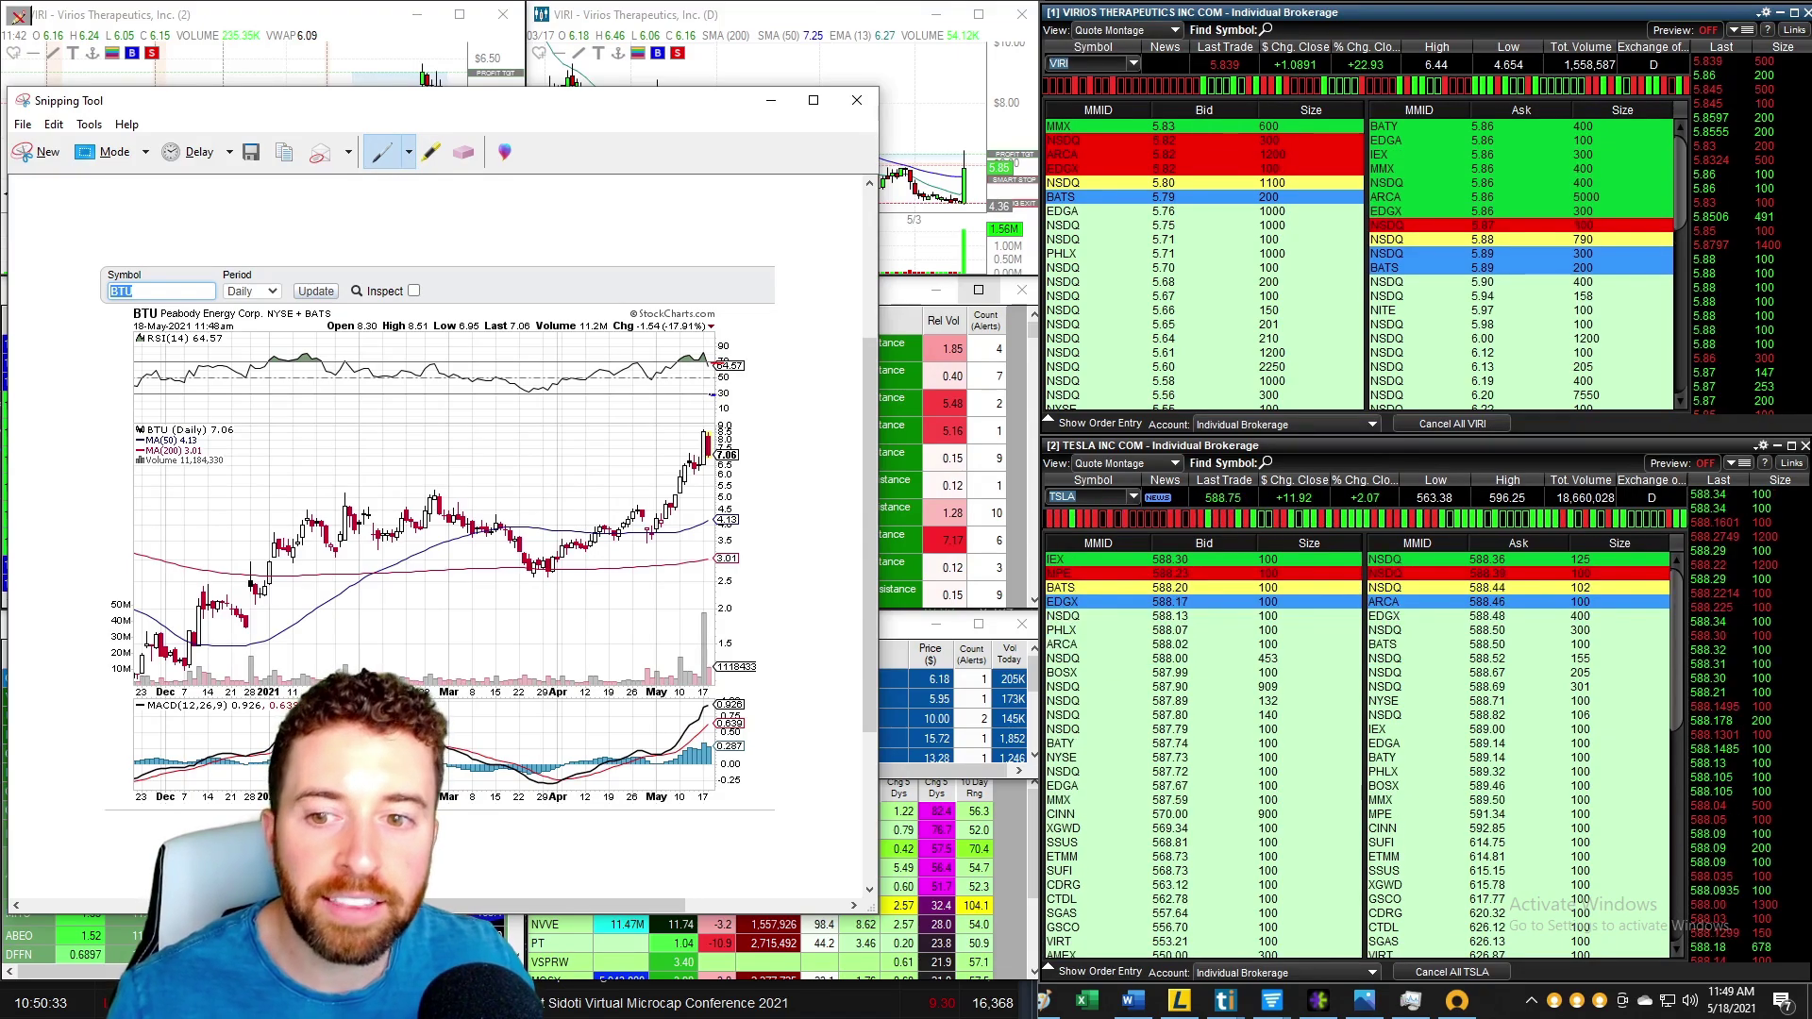
pyautogui.click(409, 152)
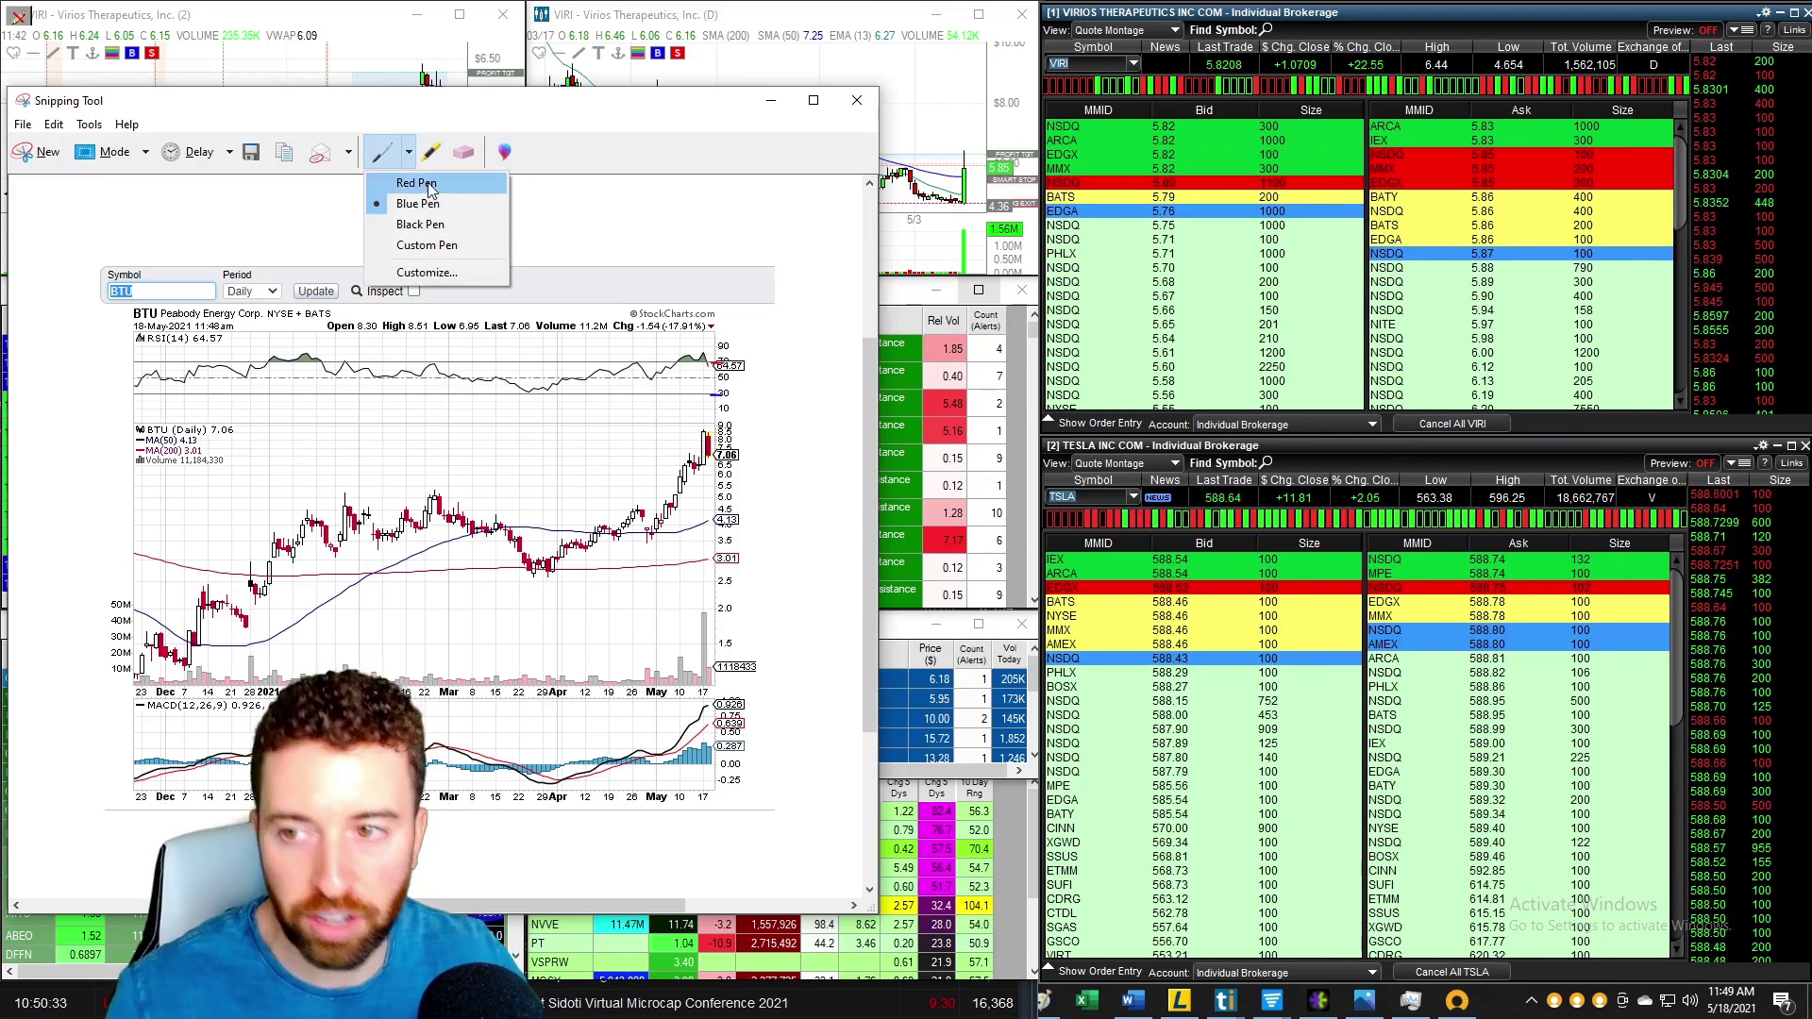
pyautogui.click(416, 182)
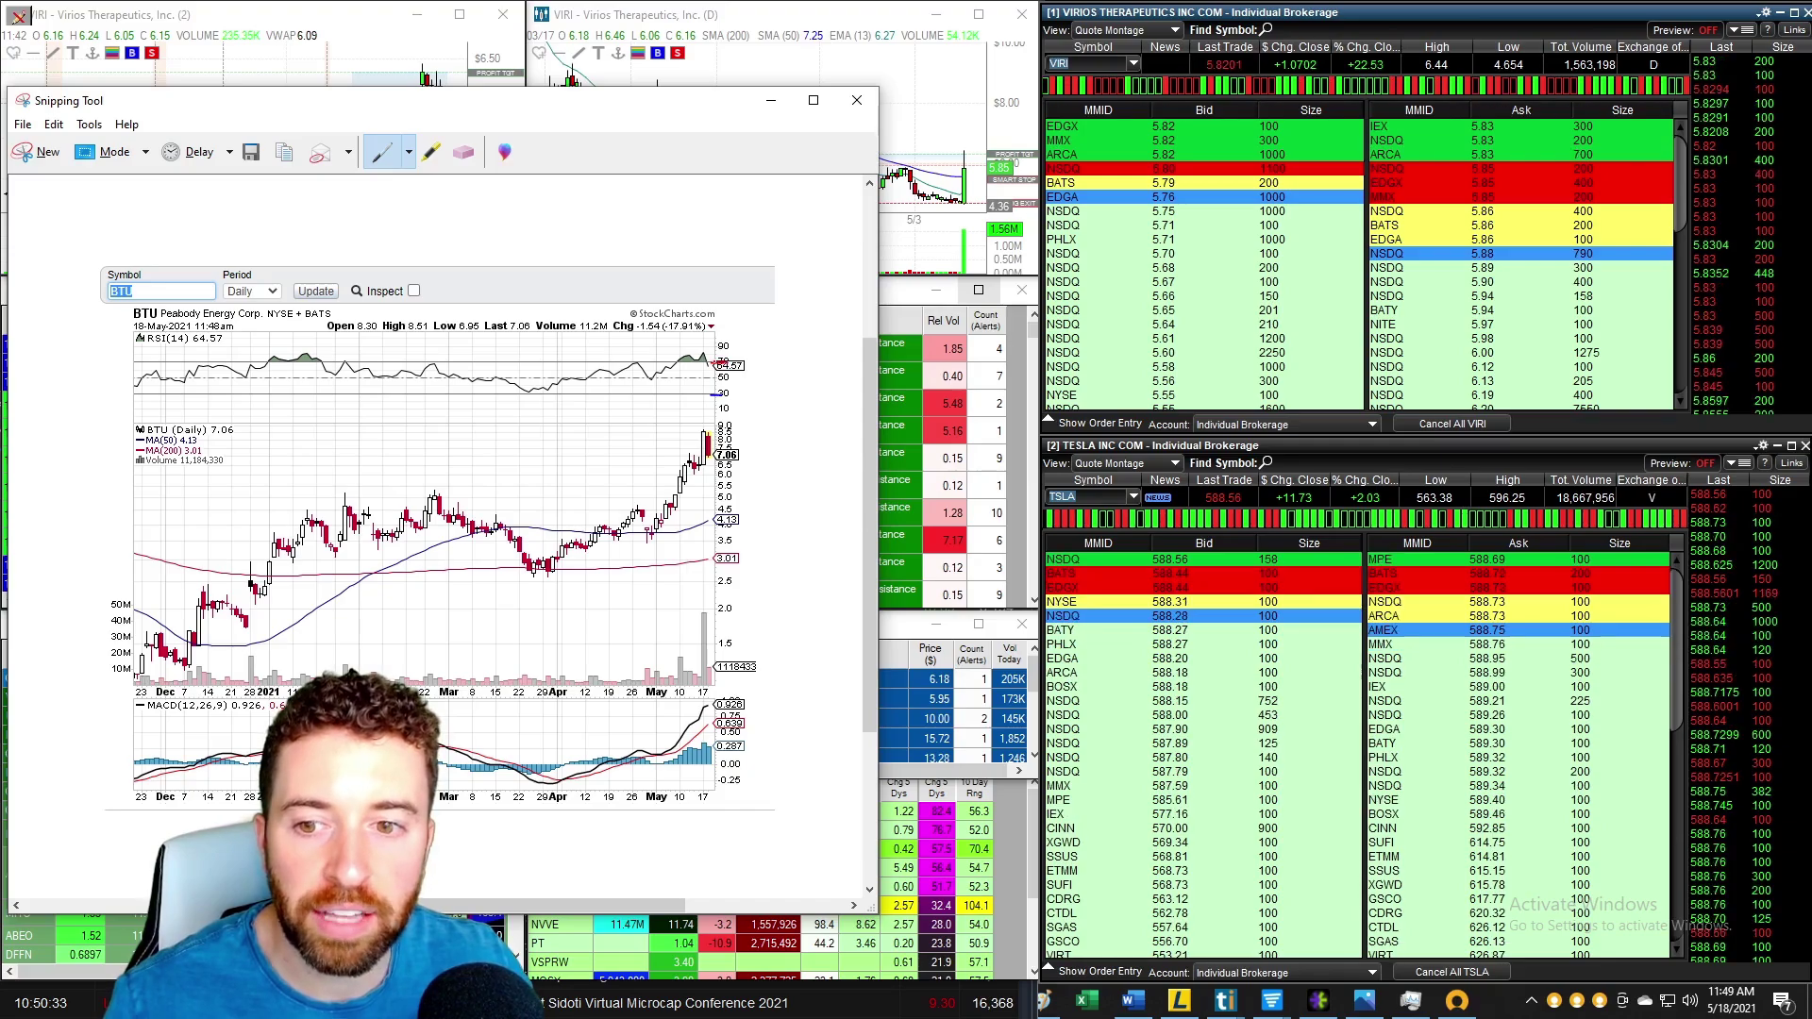
# Step: Draw a red line across the RSI 70 level and a blue line along RSI 30
pyautogui.moveTo(624, 361)
pyautogui.mouseDown()
pyautogui.moveTo(708, 360)
pyautogui.moveTo(349, 362)
pyautogui.mouseUp()
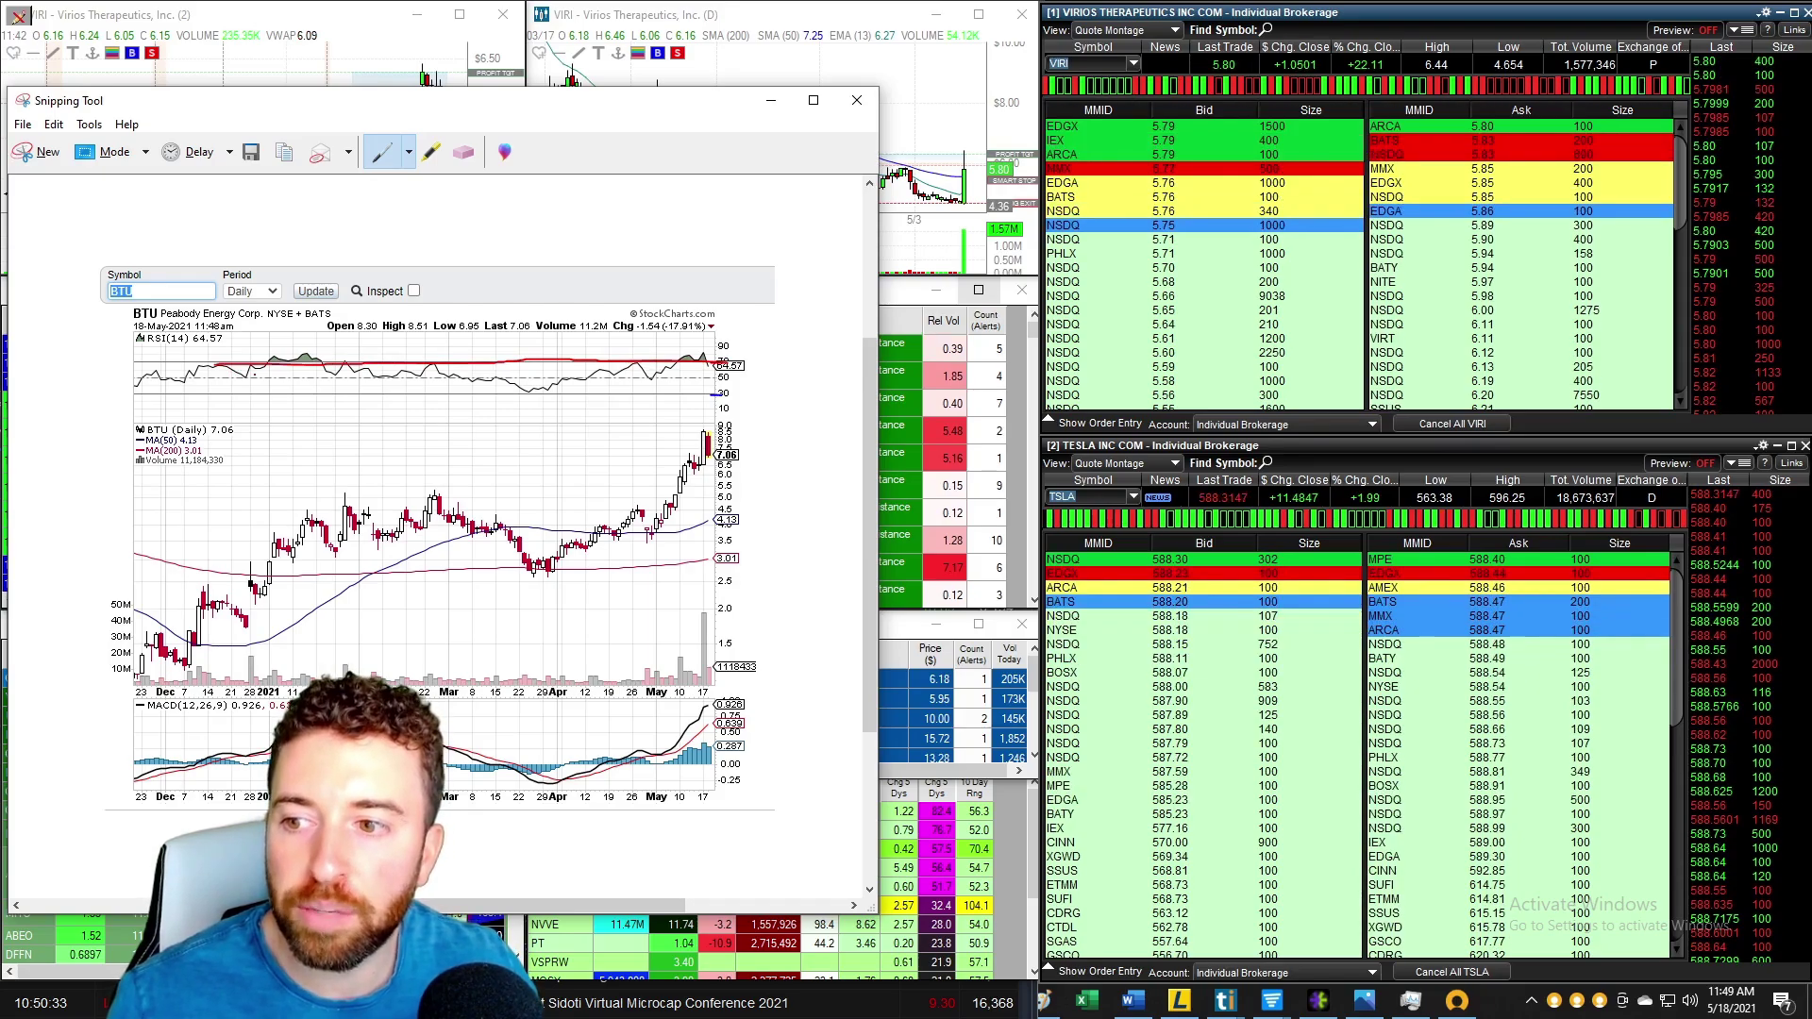
pyautogui.moveTo(215, 362); pyautogui.dragTo(101, 362)
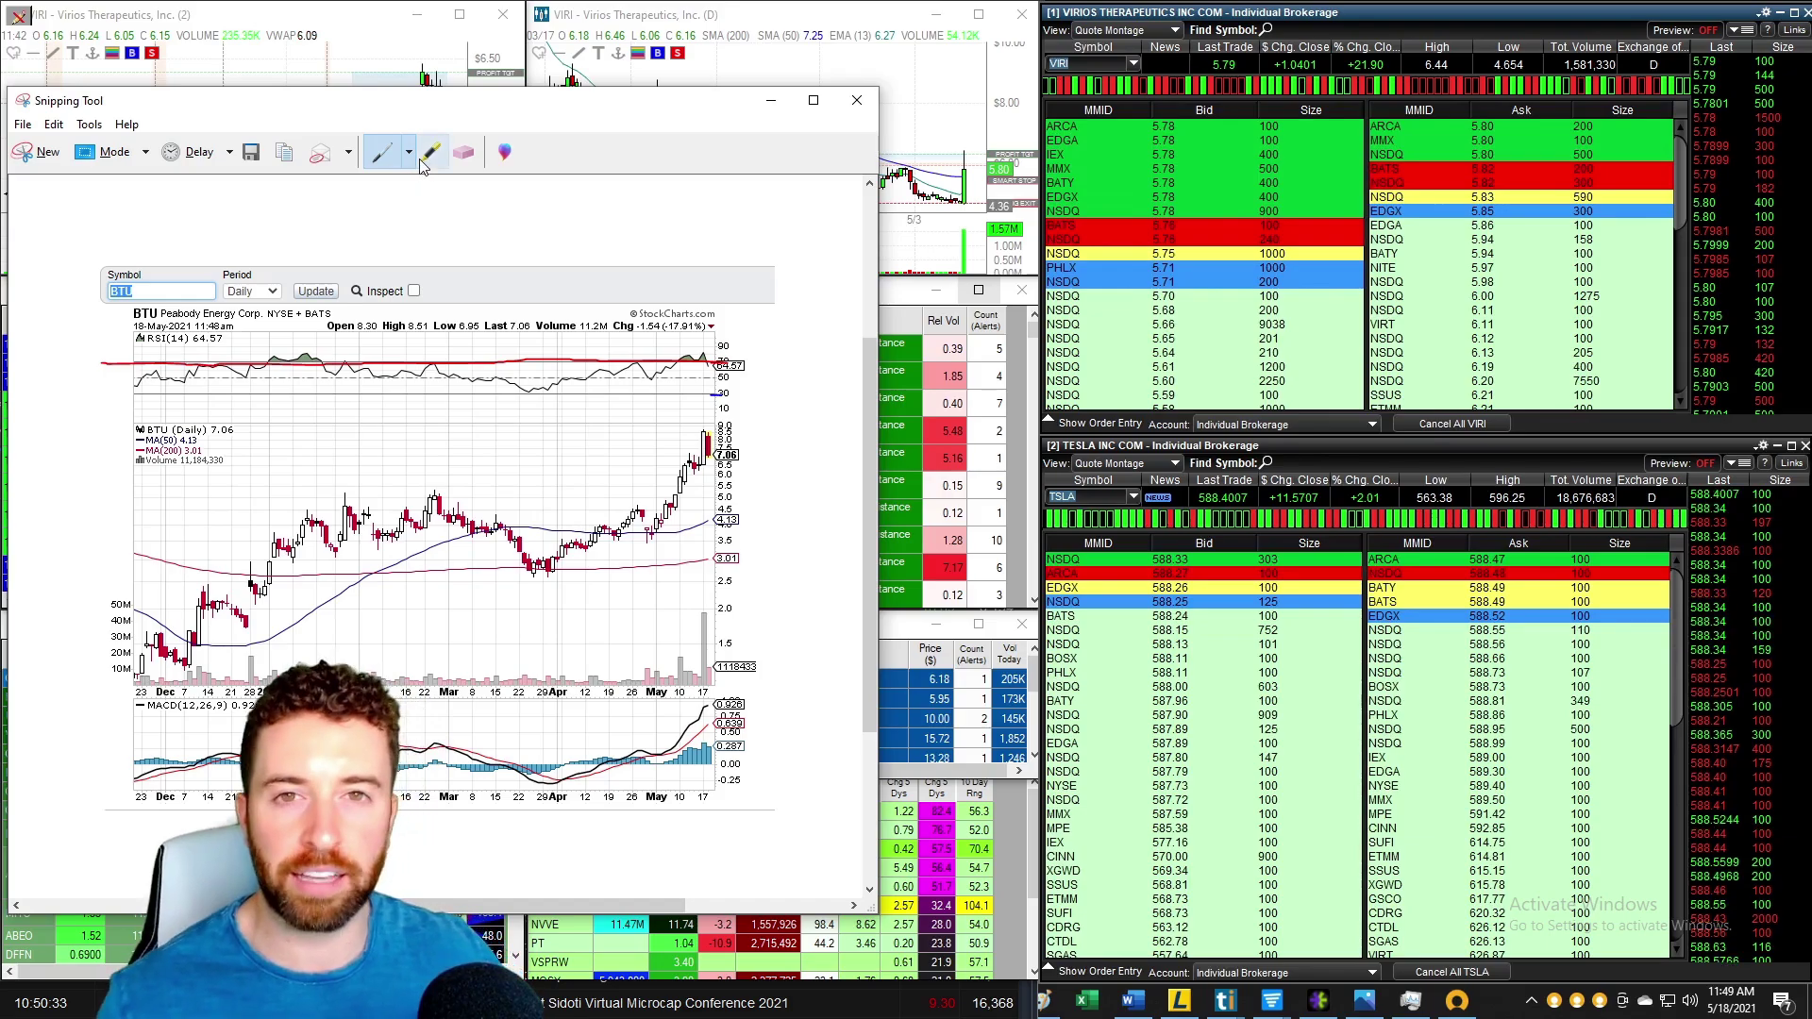
pyautogui.moveTo(676, 111); pyautogui.dragTo(1069, 74)
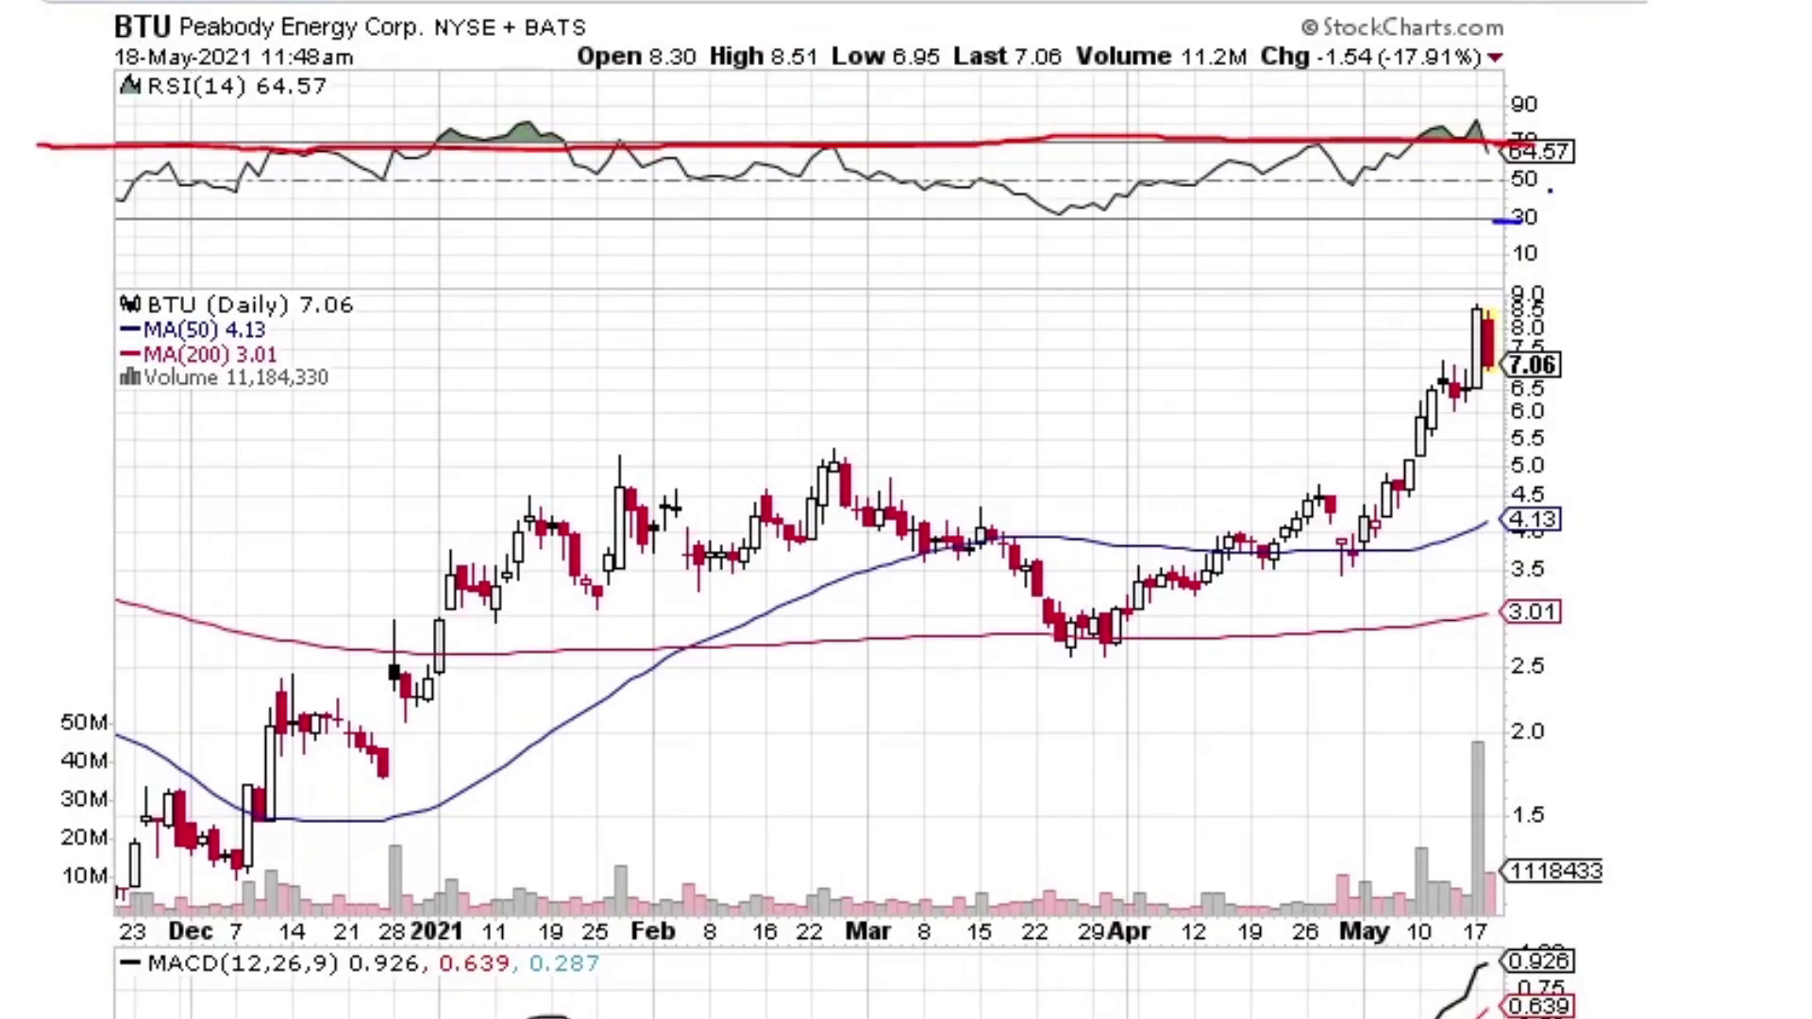
pyautogui.moveTo(1450, 224); pyautogui.dragTo(45, 229)
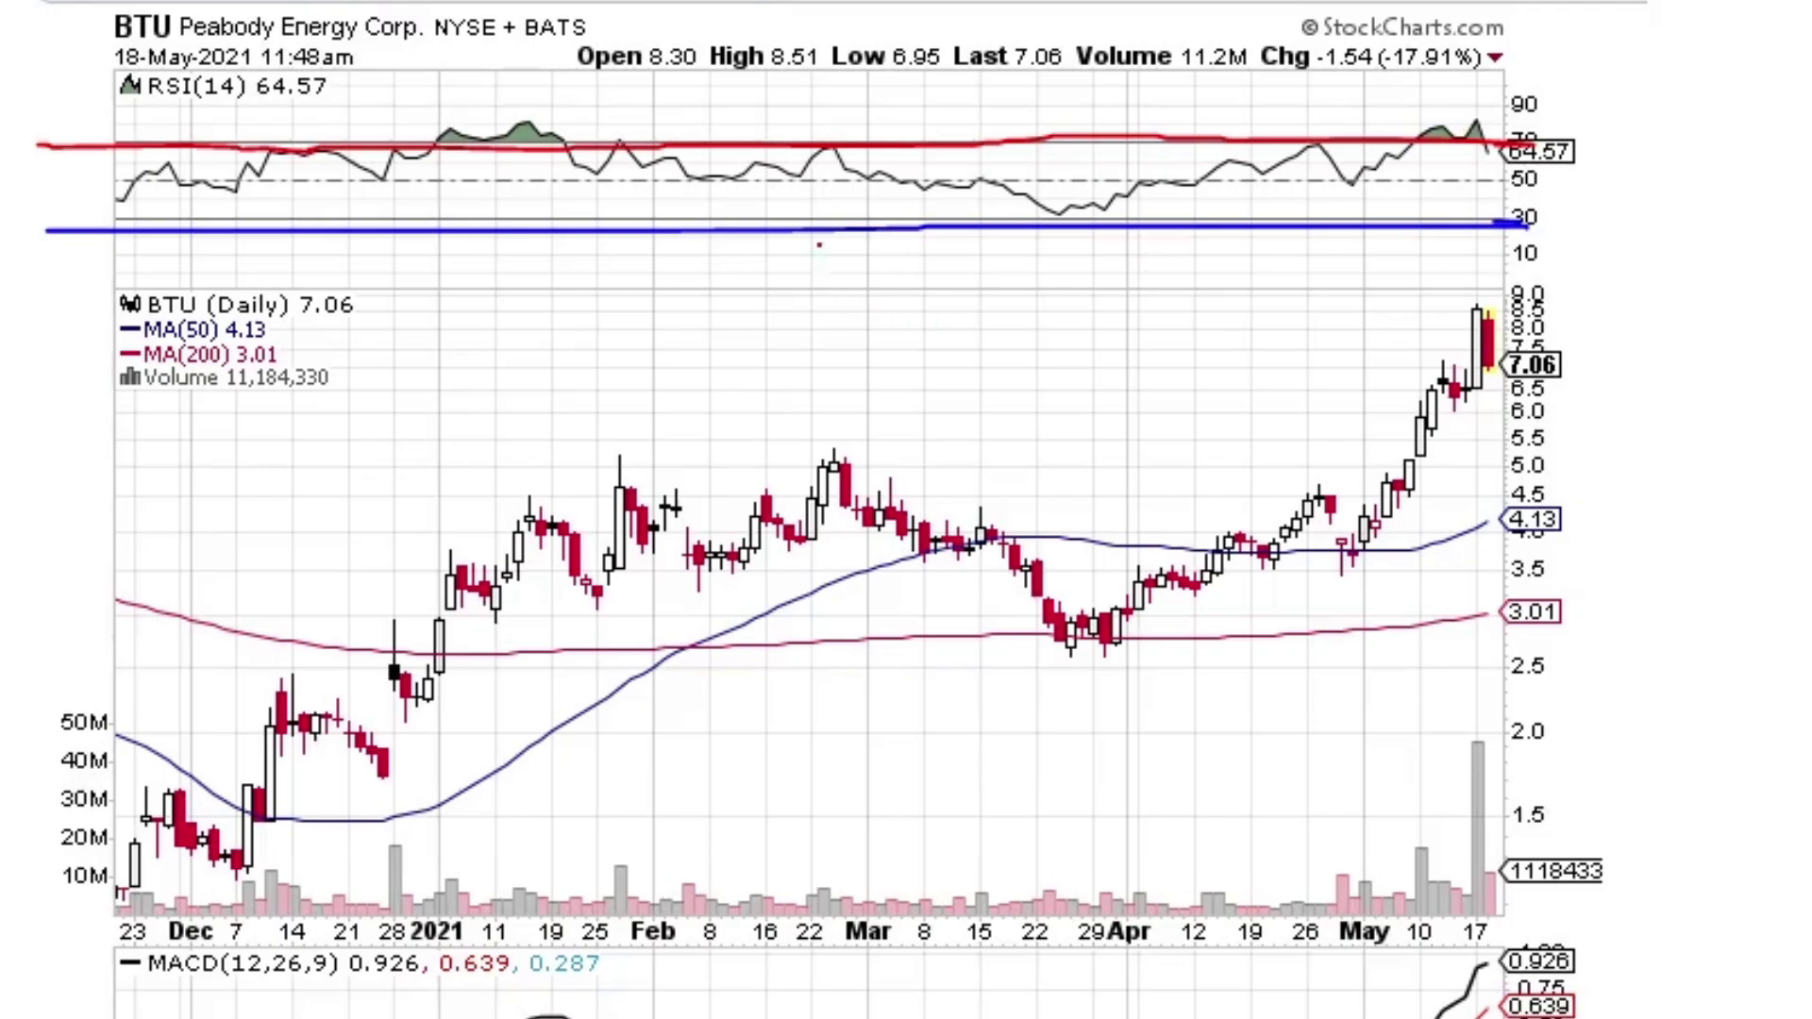
# Step: Erase the red RSI line and draw red dashed lines from December–early-January RSI peaks to the candles
pyautogui.click(972, 141)
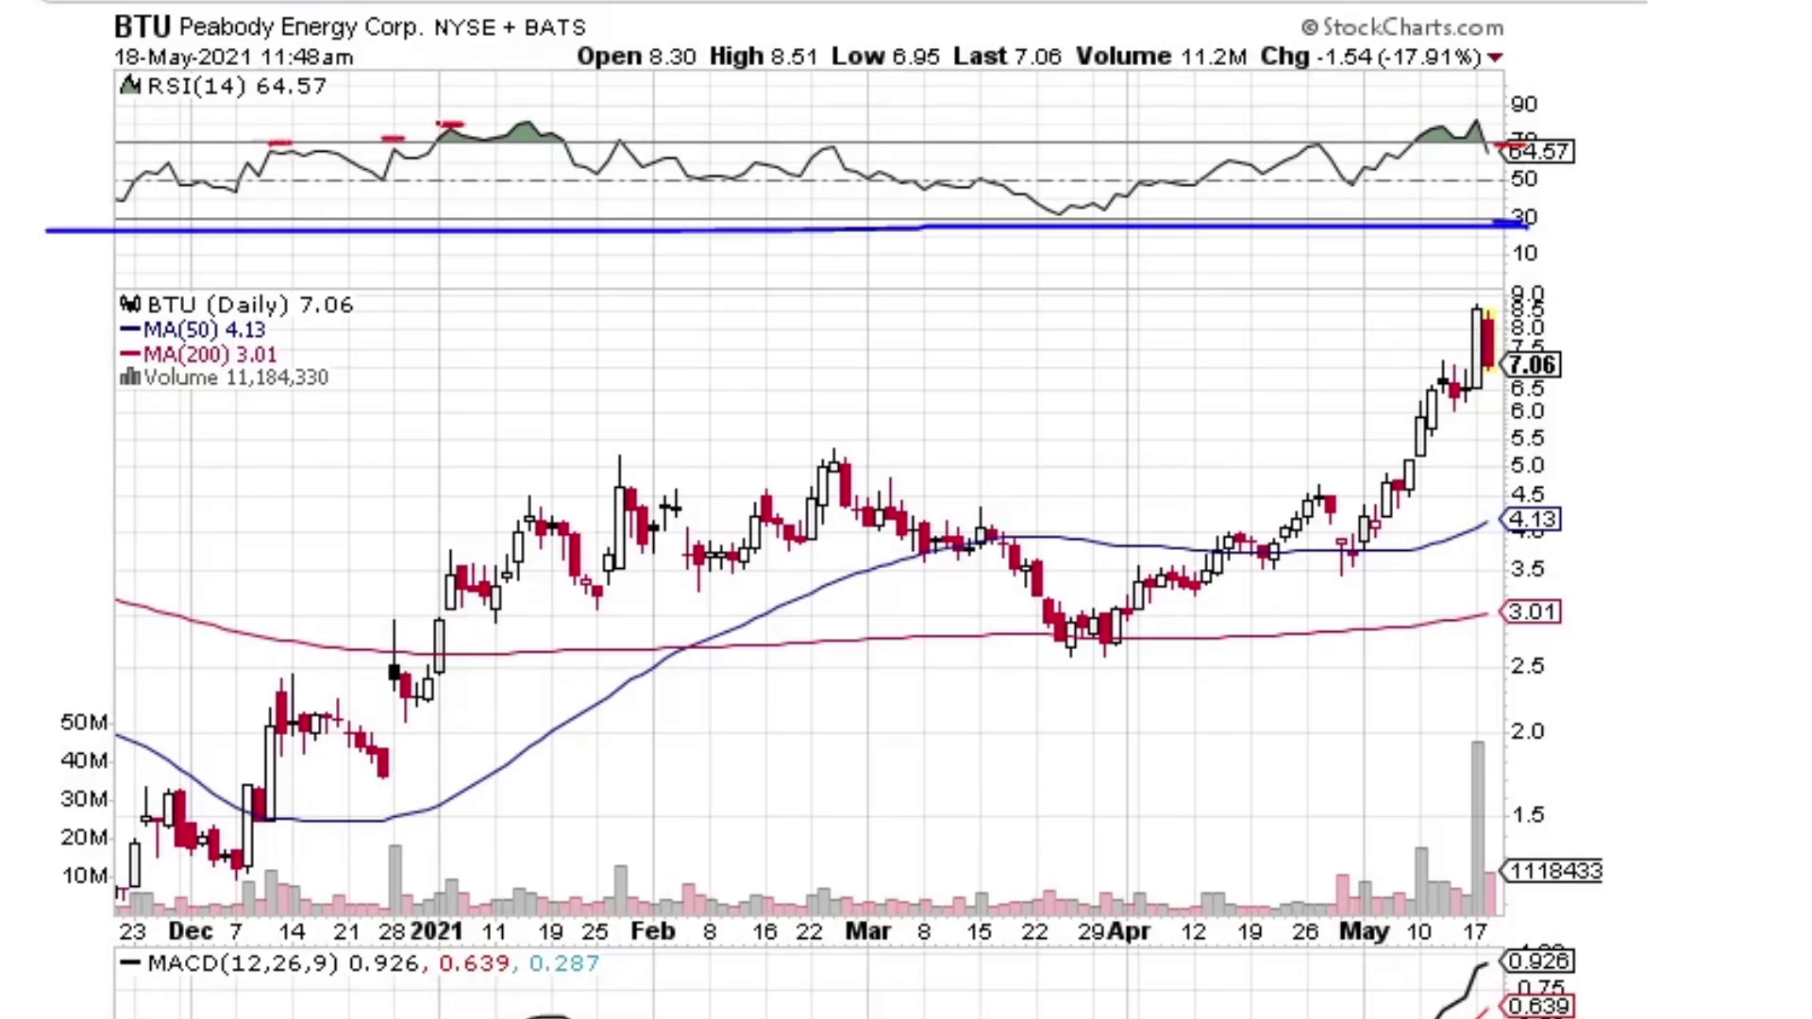
pyautogui.moveTo(614, 143); pyautogui.dragTo(629, 145)
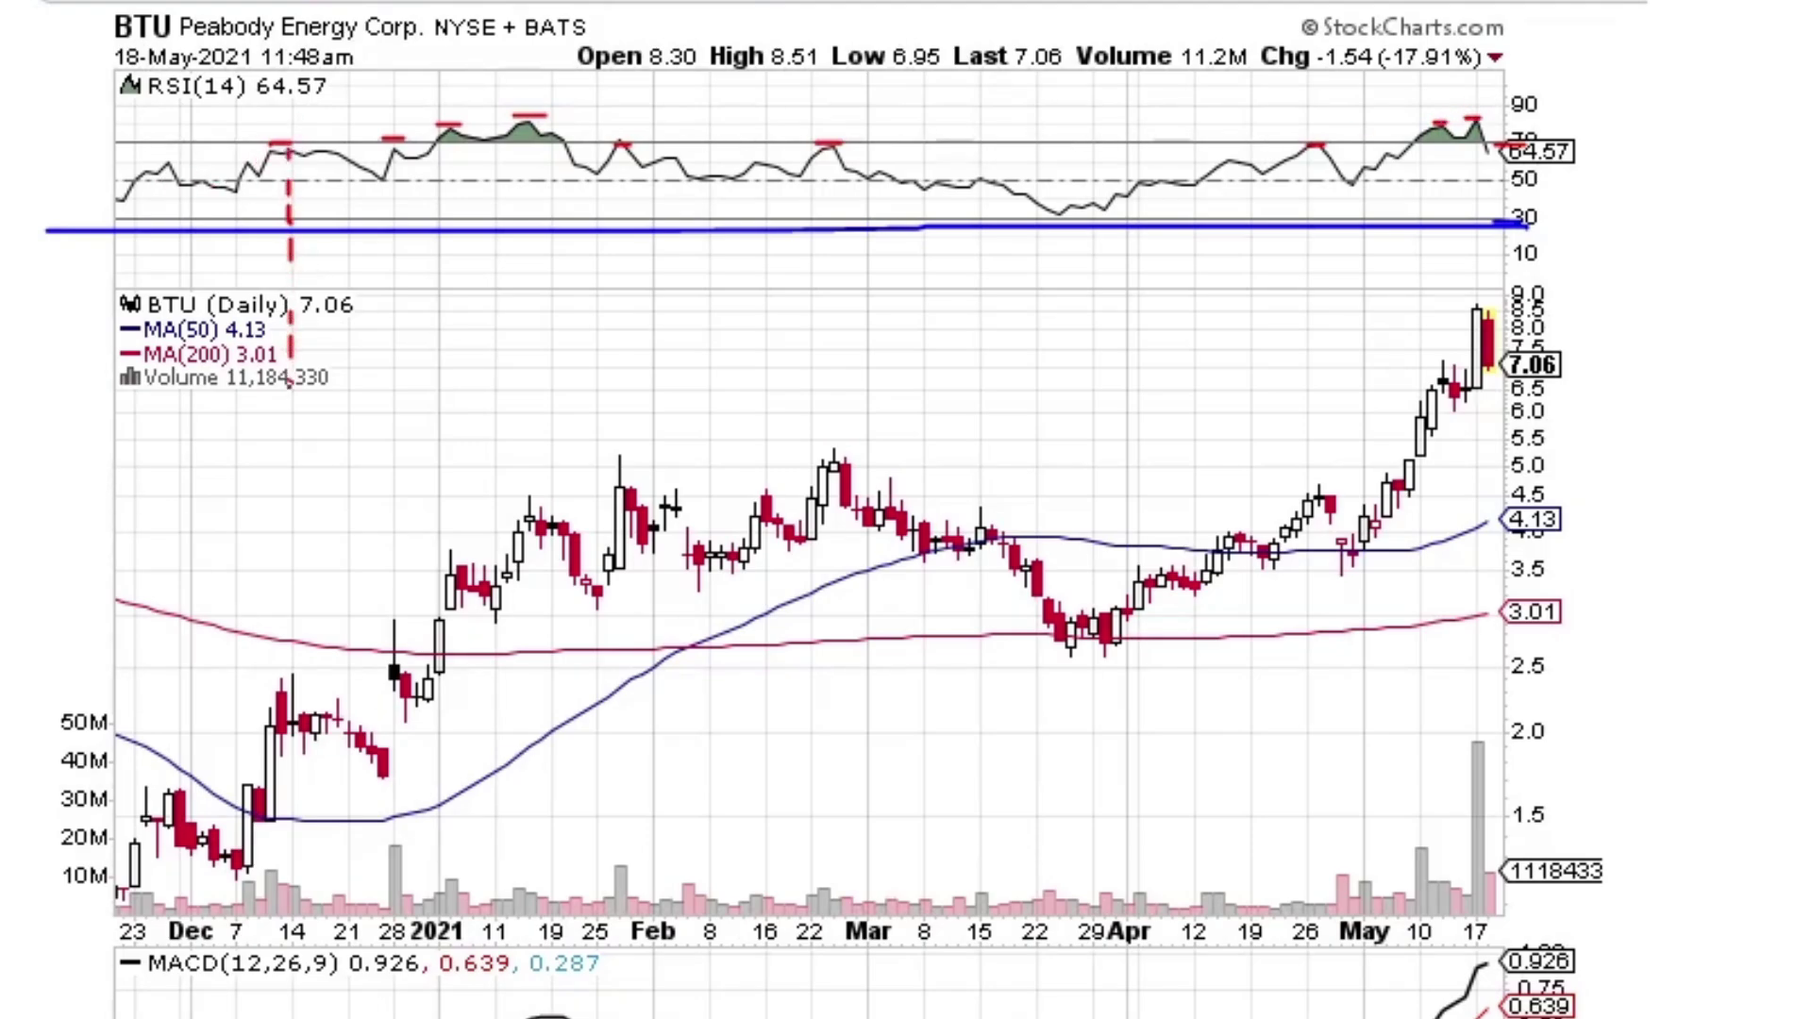
pyautogui.moveTo(288, 382)
pyautogui.mouseDown()
pyautogui.moveTo(281, 698)
pyautogui.moveTo(283, 677)
pyautogui.moveTo(318, 687)
pyautogui.moveTo(416, 778)
pyautogui.mouseUp()
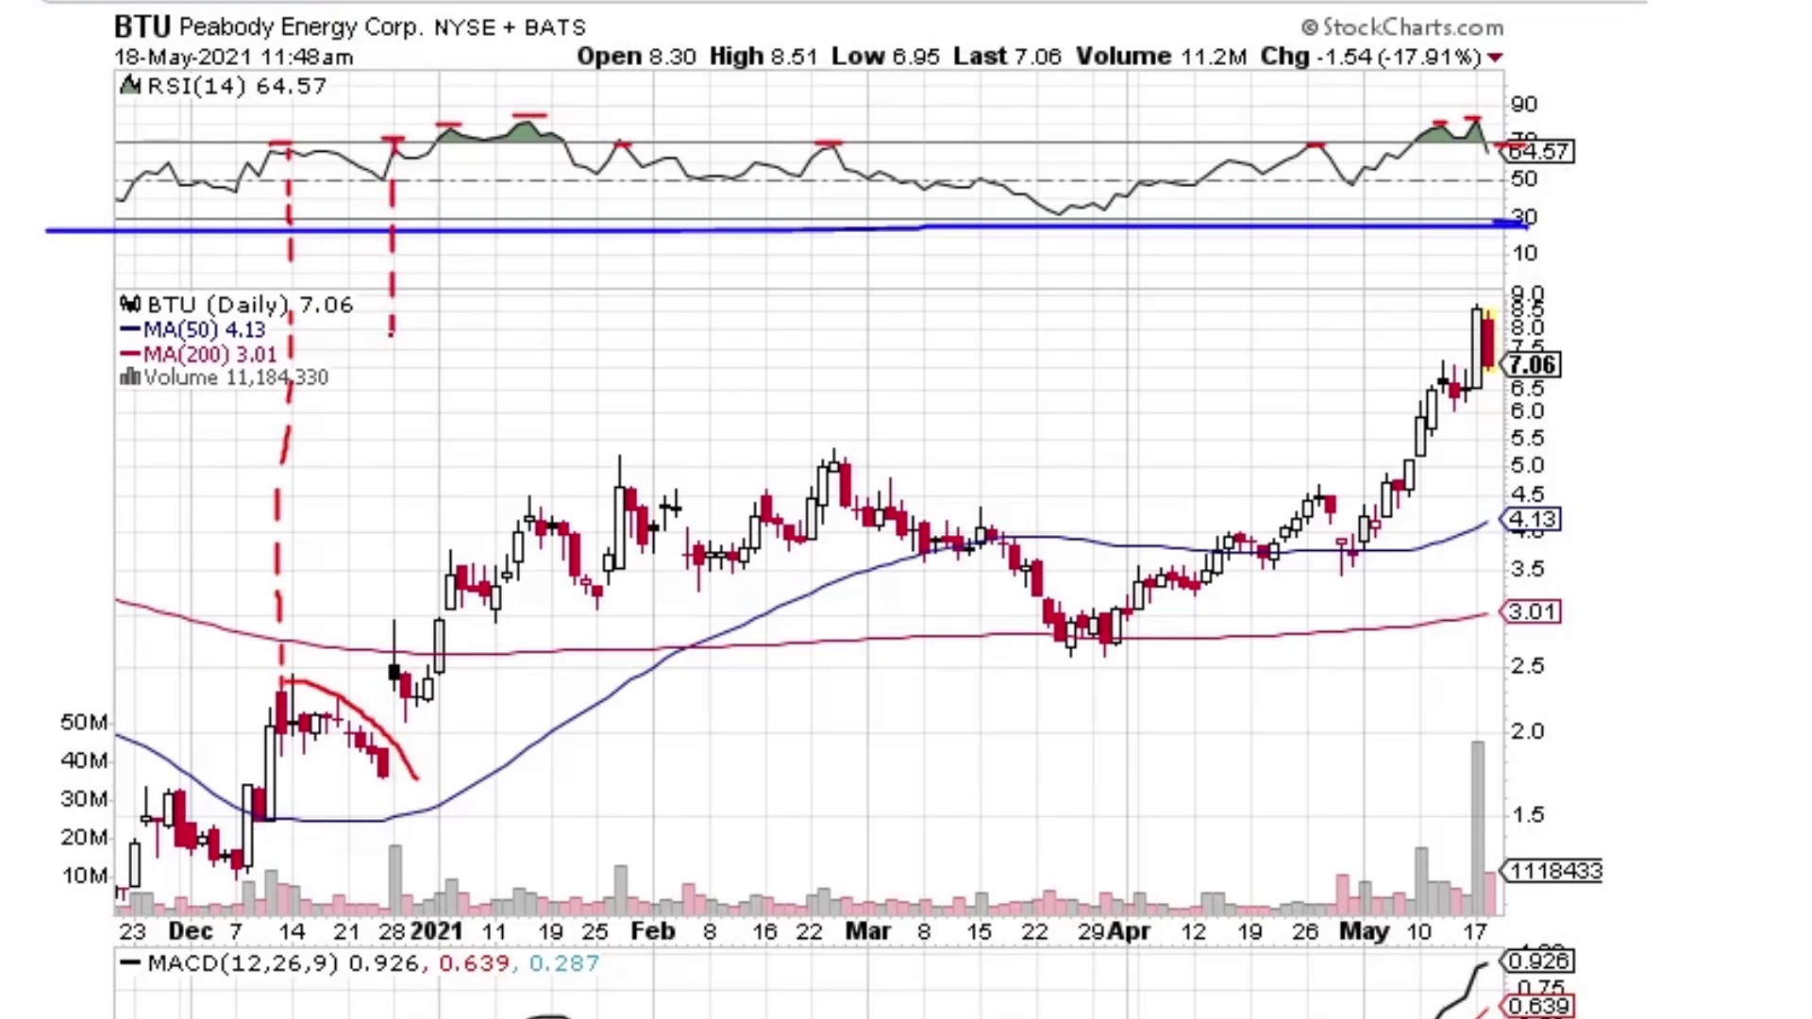
pyautogui.moveTo(391, 335)
pyautogui.mouseDown()
pyautogui.moveTo(388, 615)
pyautogui.moveTo(444, 738)
pyautogui.mouseUp()
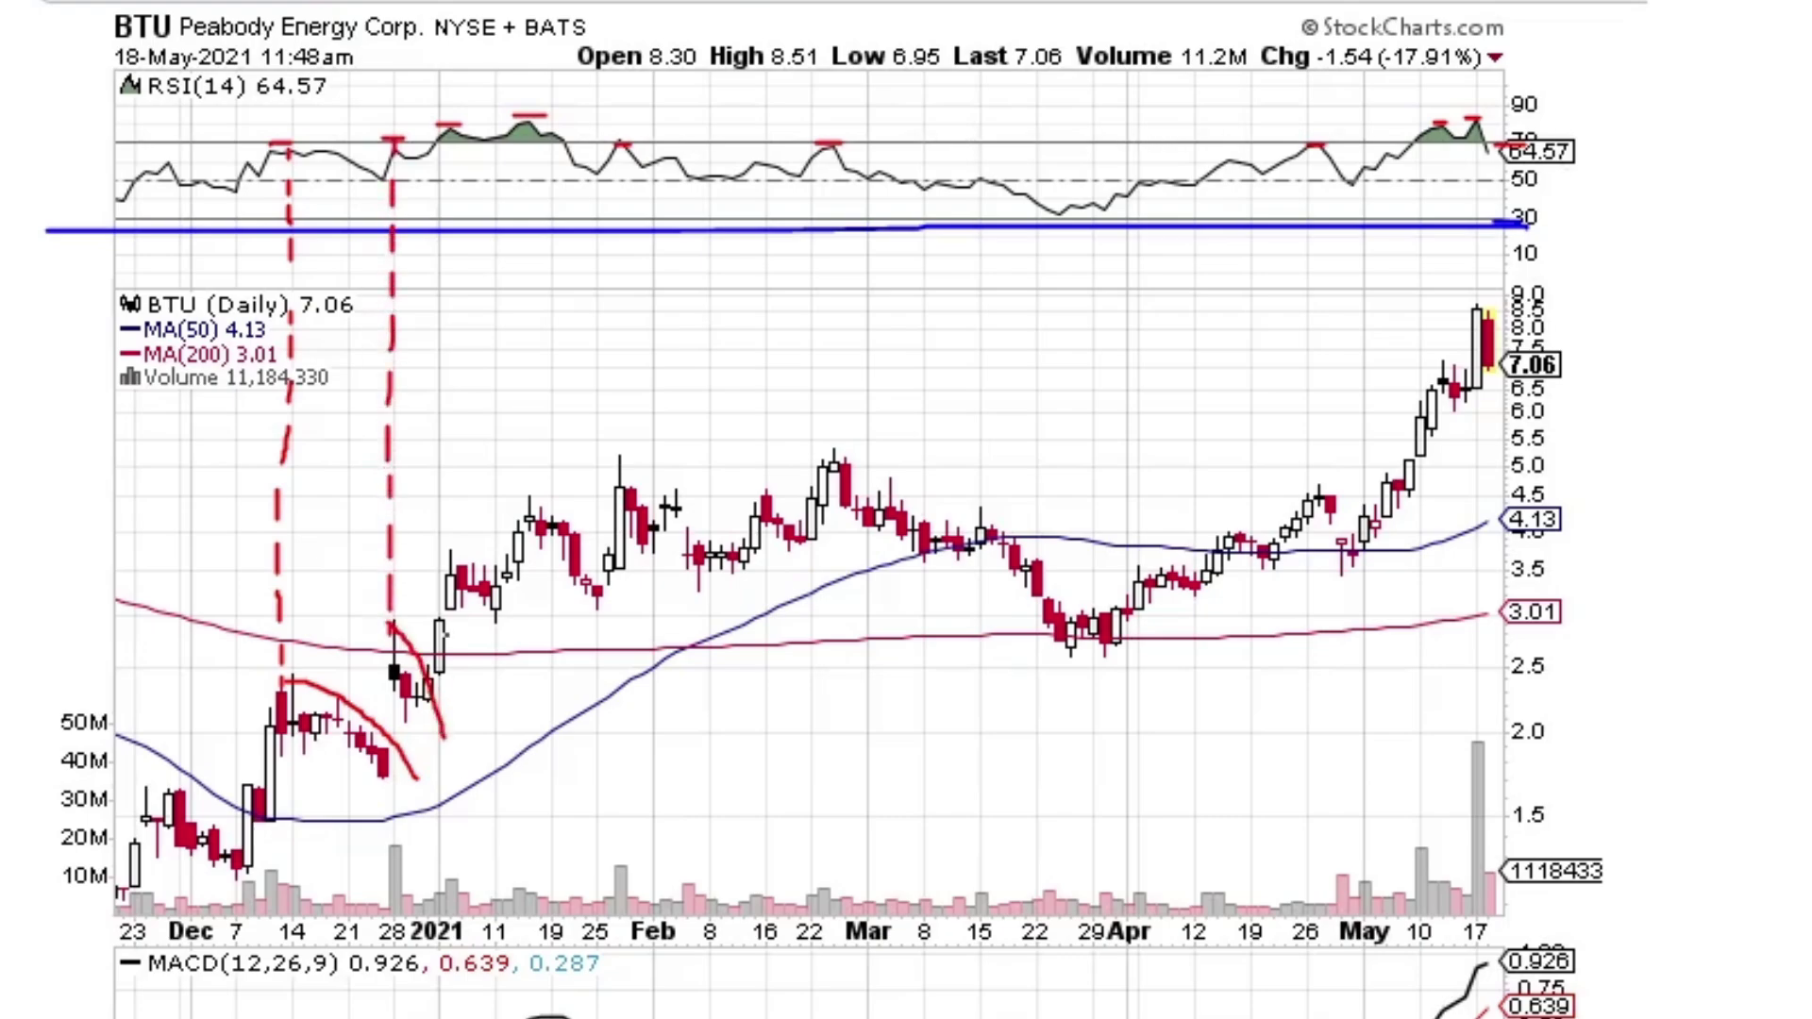
pyautogui.moveTo(462, 219); pyautogui.dragTo(439, 436)
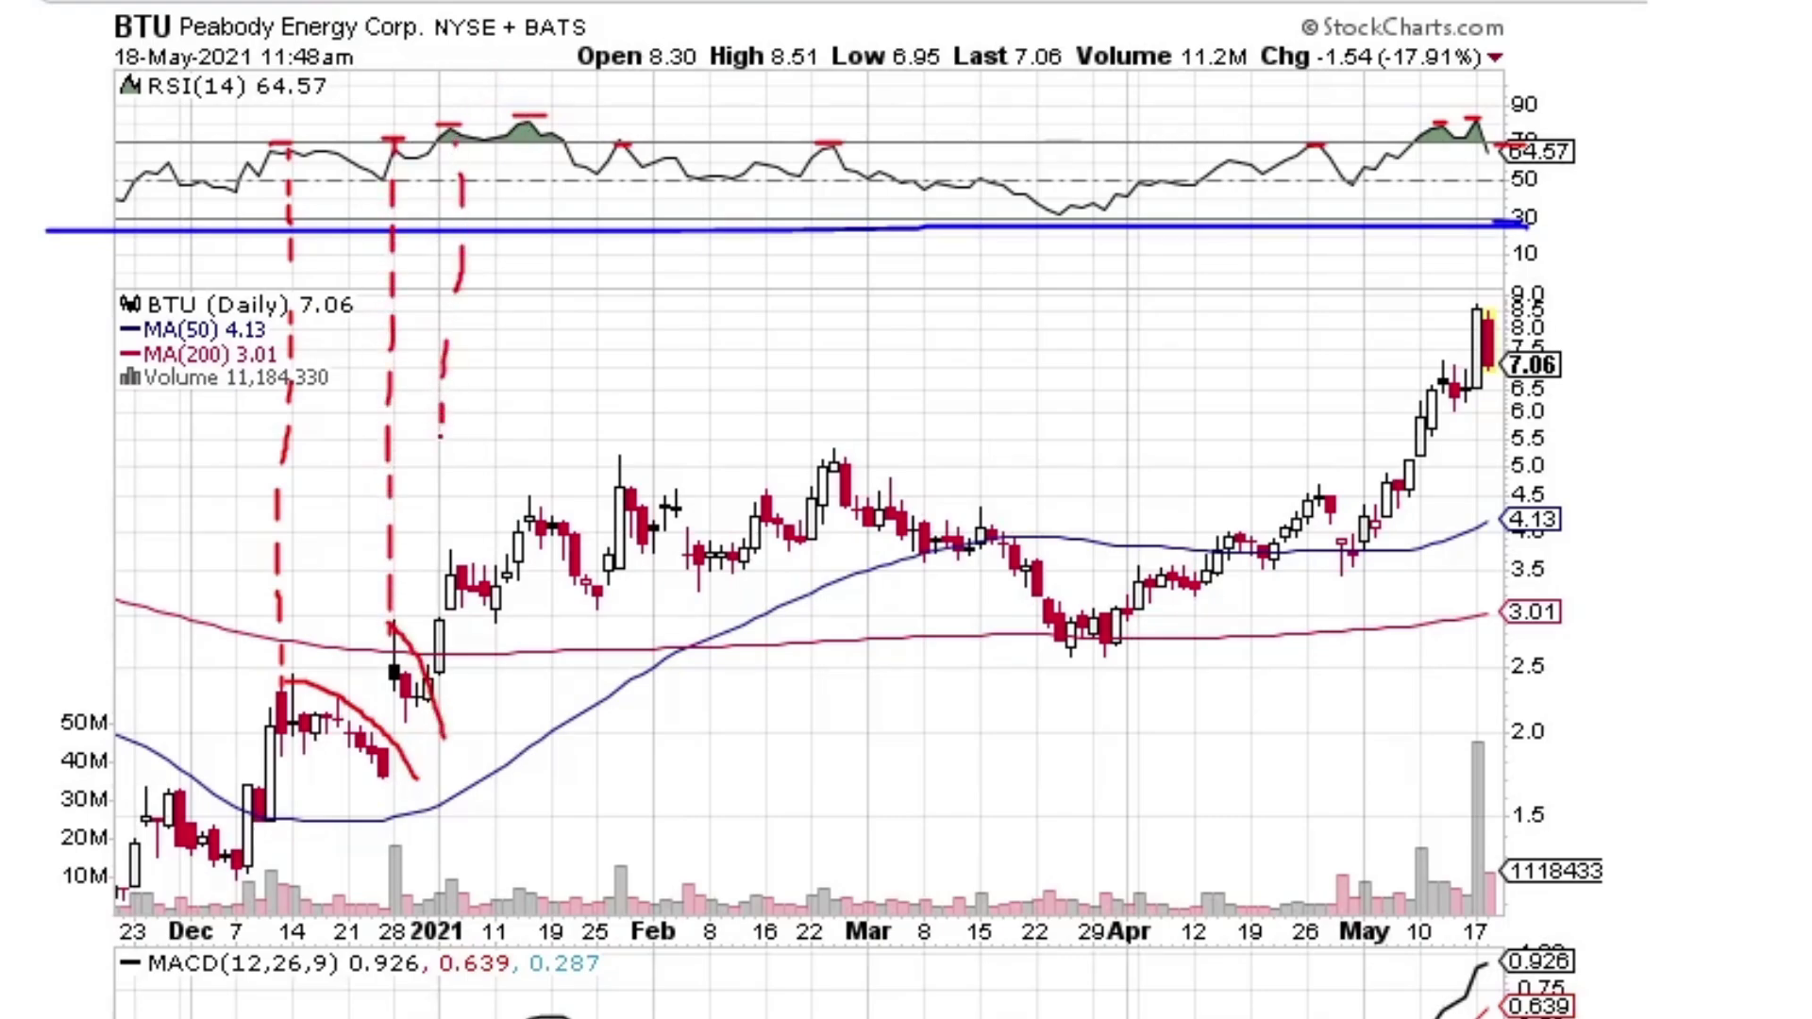
# Step: Mark the mid-January, late-January, late-February and late-April RSI peaks with dashed lines and pullback arcs
pyautogui.moveTo(529, 118)
pyautogui.mouseDown()
pyautogui.moveTo(533, 505)
pyautogui.moveTo(594, 533)
pyautogui.moveTo(604, 595)
pyautogui.mouseUp()
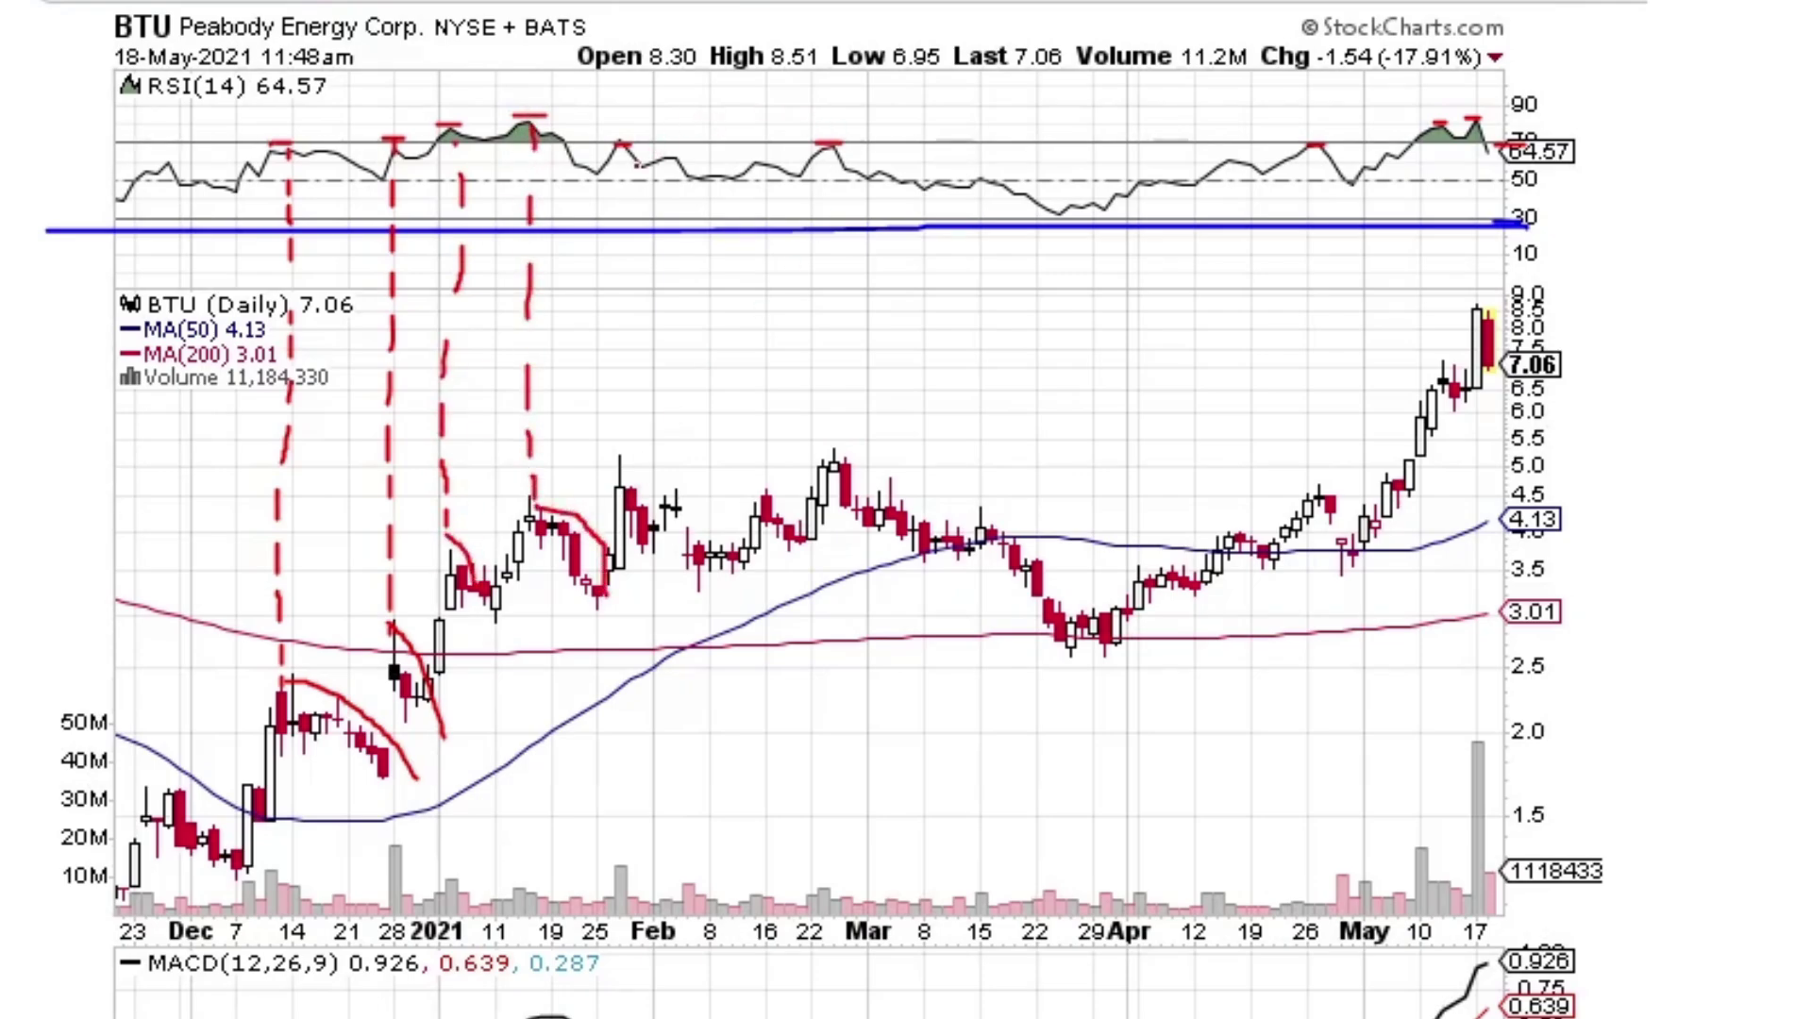
pyautogui.moveTo(632, 189)
pyautogui.mouseDown()
pyautogui.moveTo(625, 467)
pyautogui.moveTo(700, 543)
pyautogui.mouseUp()
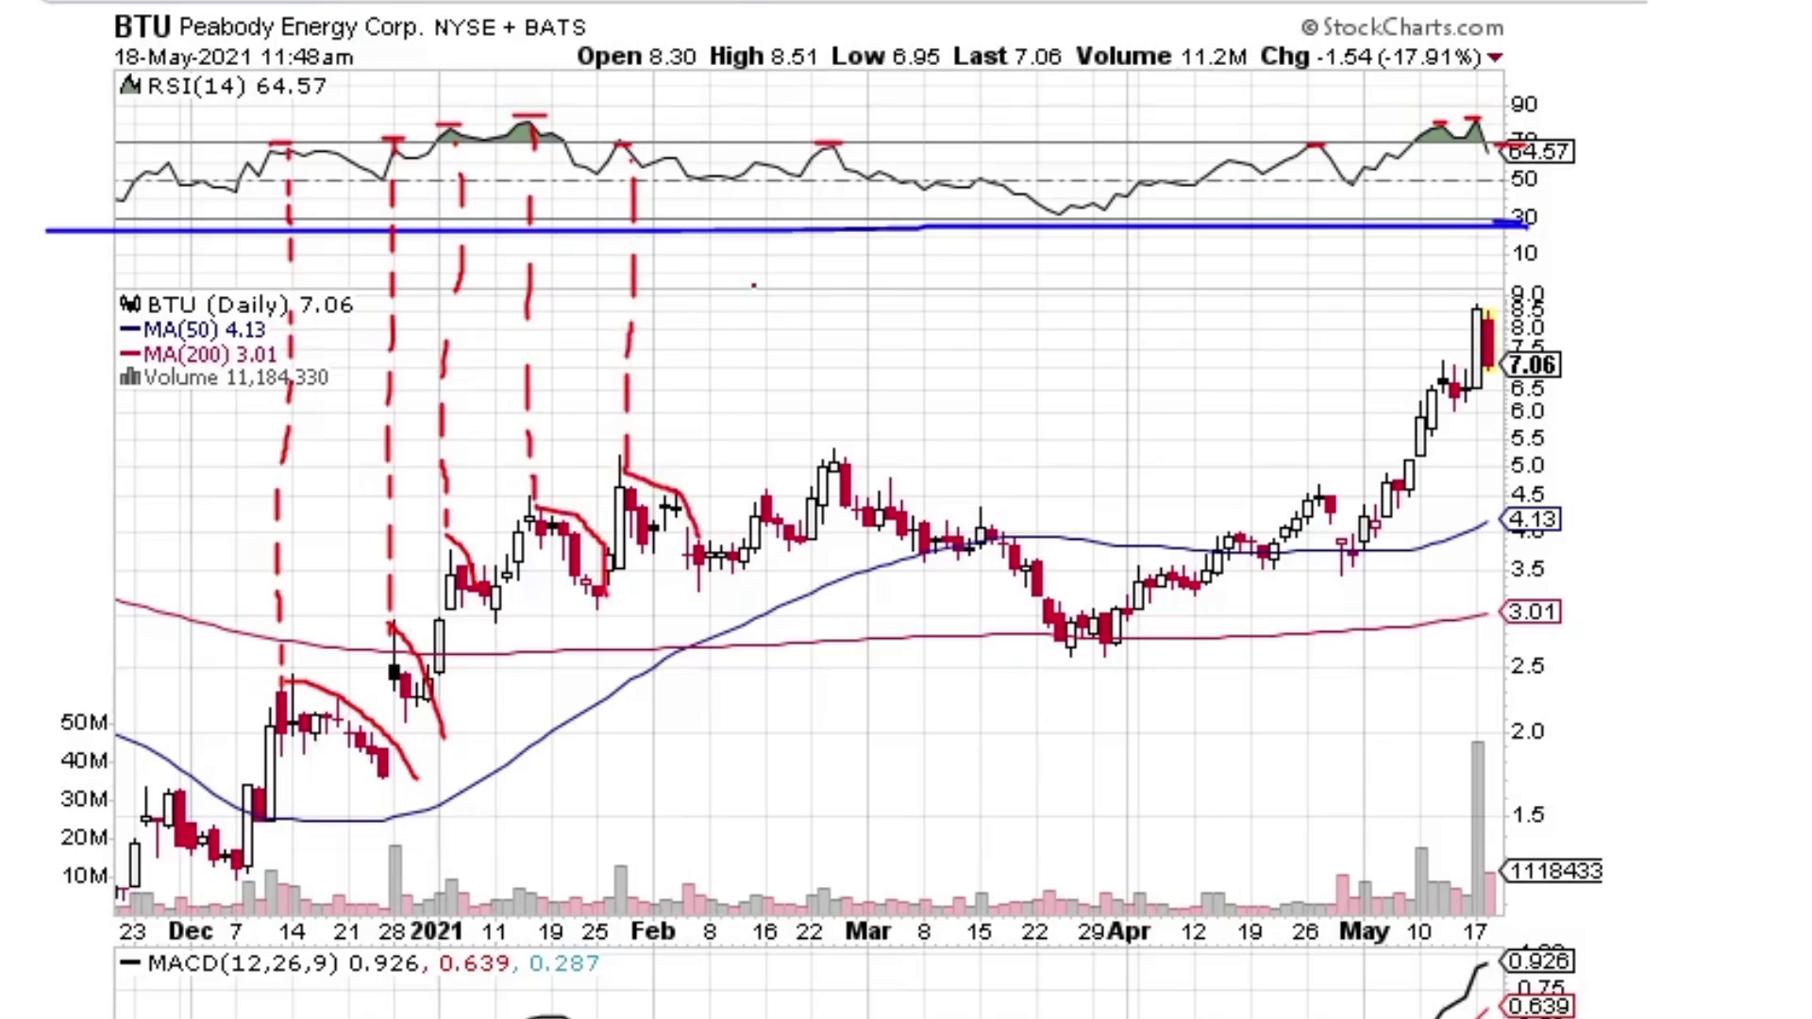
pyautogui.moveTo(824, 151); pyautogui.dragTo(828, 354)
pyautogui.moveTo(837, 443)
pyautogui.mouseDown()
pyautogui.moveTo(907, 457)
pyautogui.moveTo(1026, 540)
pyautogui.moveTo(1071, 642)
pyautogui.mouseUp()
pyautogui.click(1432, 158)
pyautogui.moveTo(1324, 283)
pyautogui.mouseDown()
pyautogui.moveTo(1323, 489)
pyautogui.moveTo(1391, 571)
pyautogui.mouseUp()
pyautogui.click(1452, 182)
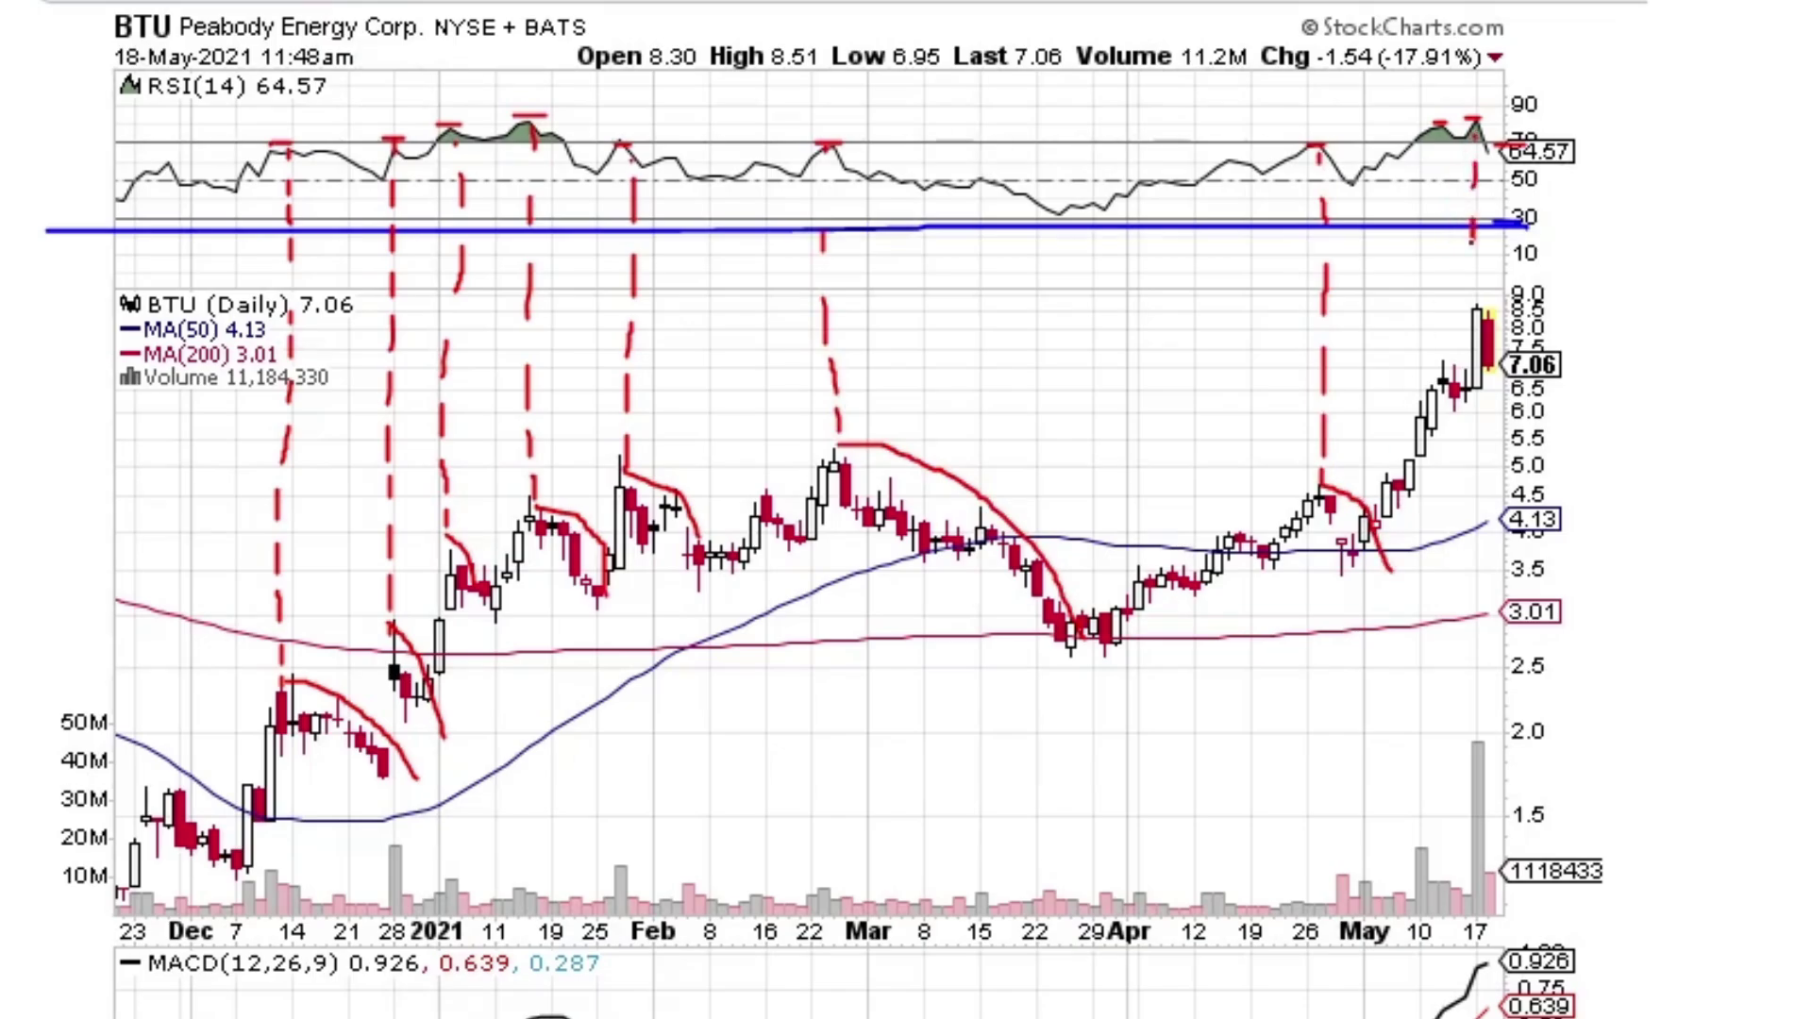
pyautogui.moveTo(1472, 243)
pyautogui.mouseDown()
pyautogui.moveTo(1474, 304)
pyautogui.moveTo(1498, 305)
pyautogui.moveTo(1538, 414)
pyautogui.mouseUp()
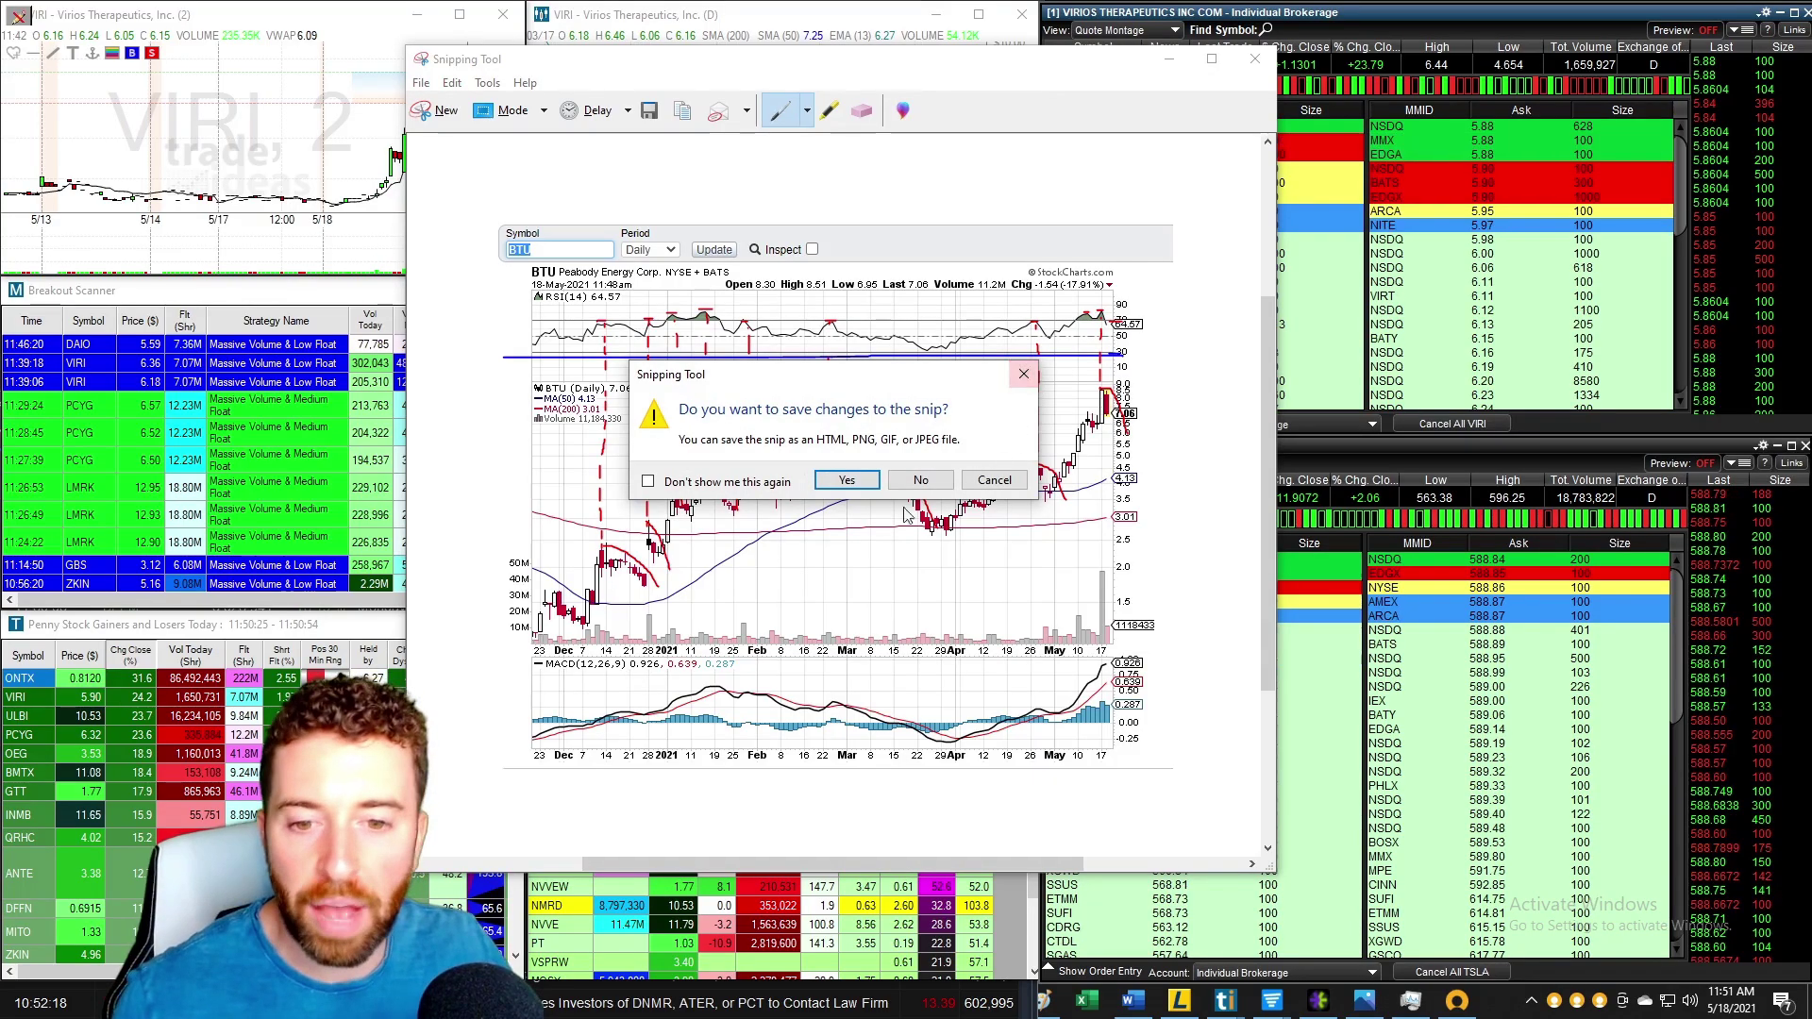
# Step: Discard the annotated BTU snip and place the open positions list over the scanners
pyautogui.click(959, 477)
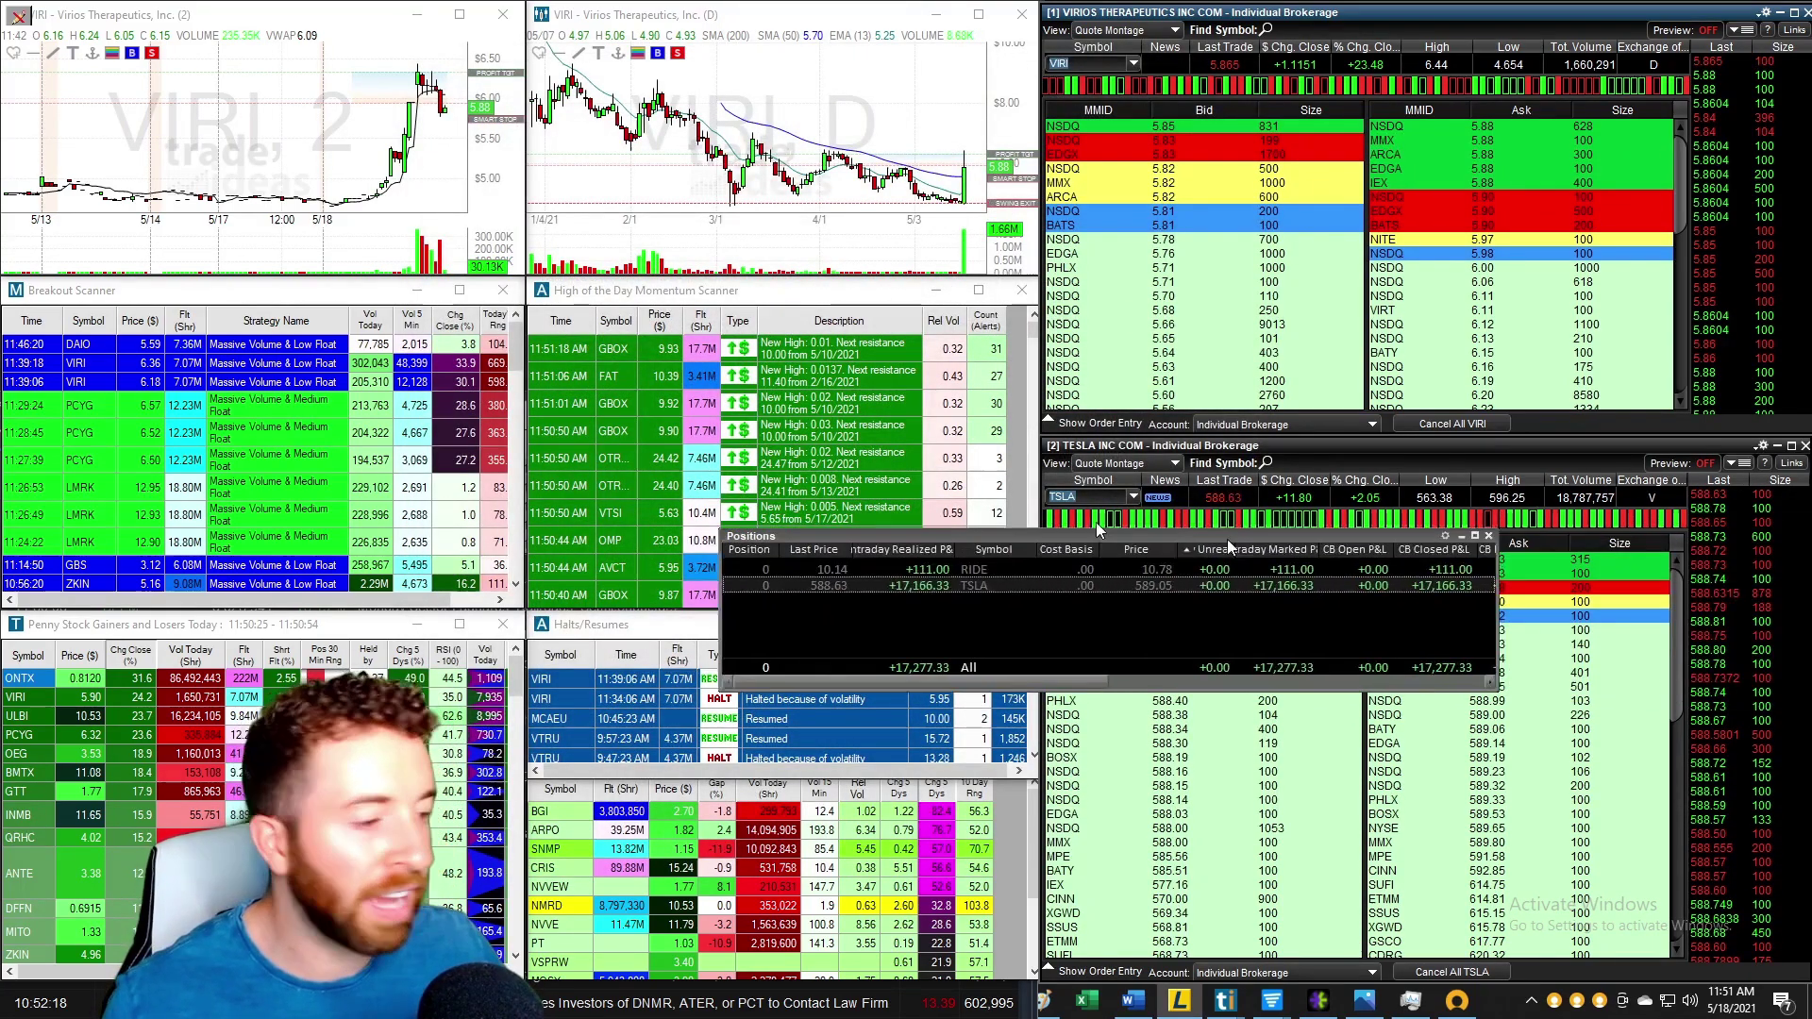
pyautogui.moveTo(1211, 518); pyautogui.dragTo(636, 404)
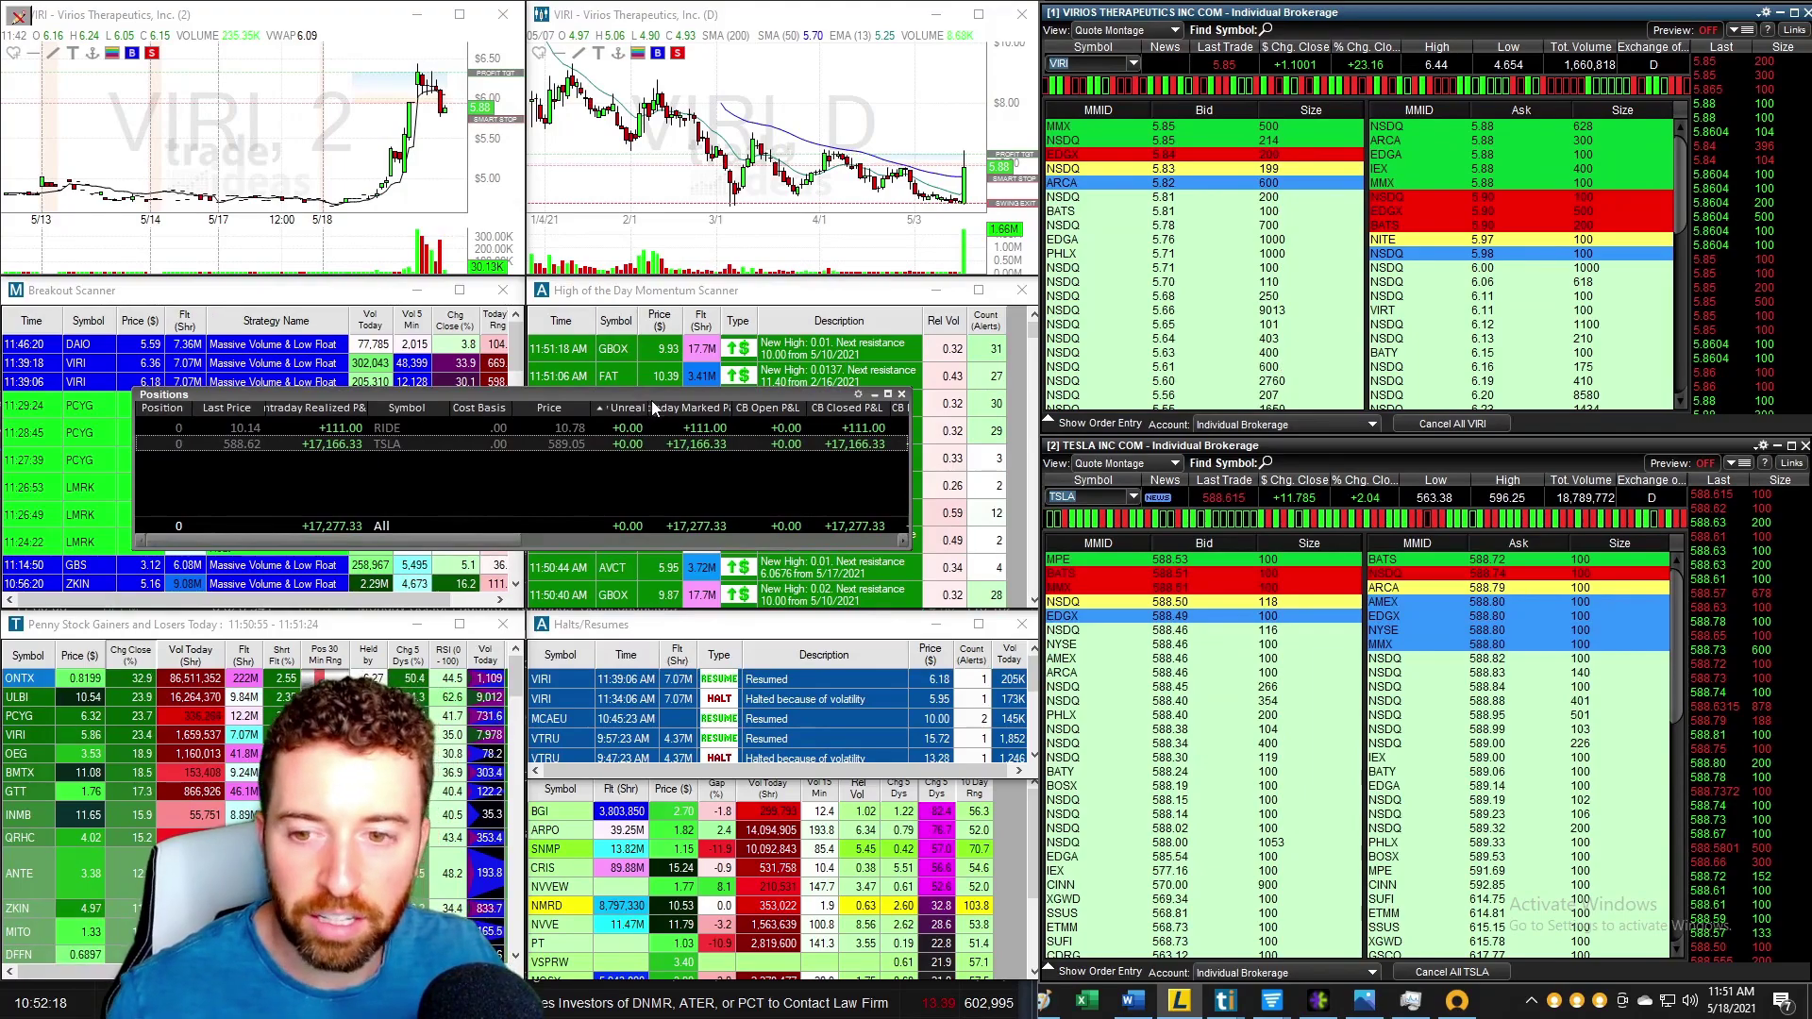
pyautogui.moveTo(636, 403); pyautogui.dragTo(640, 490)
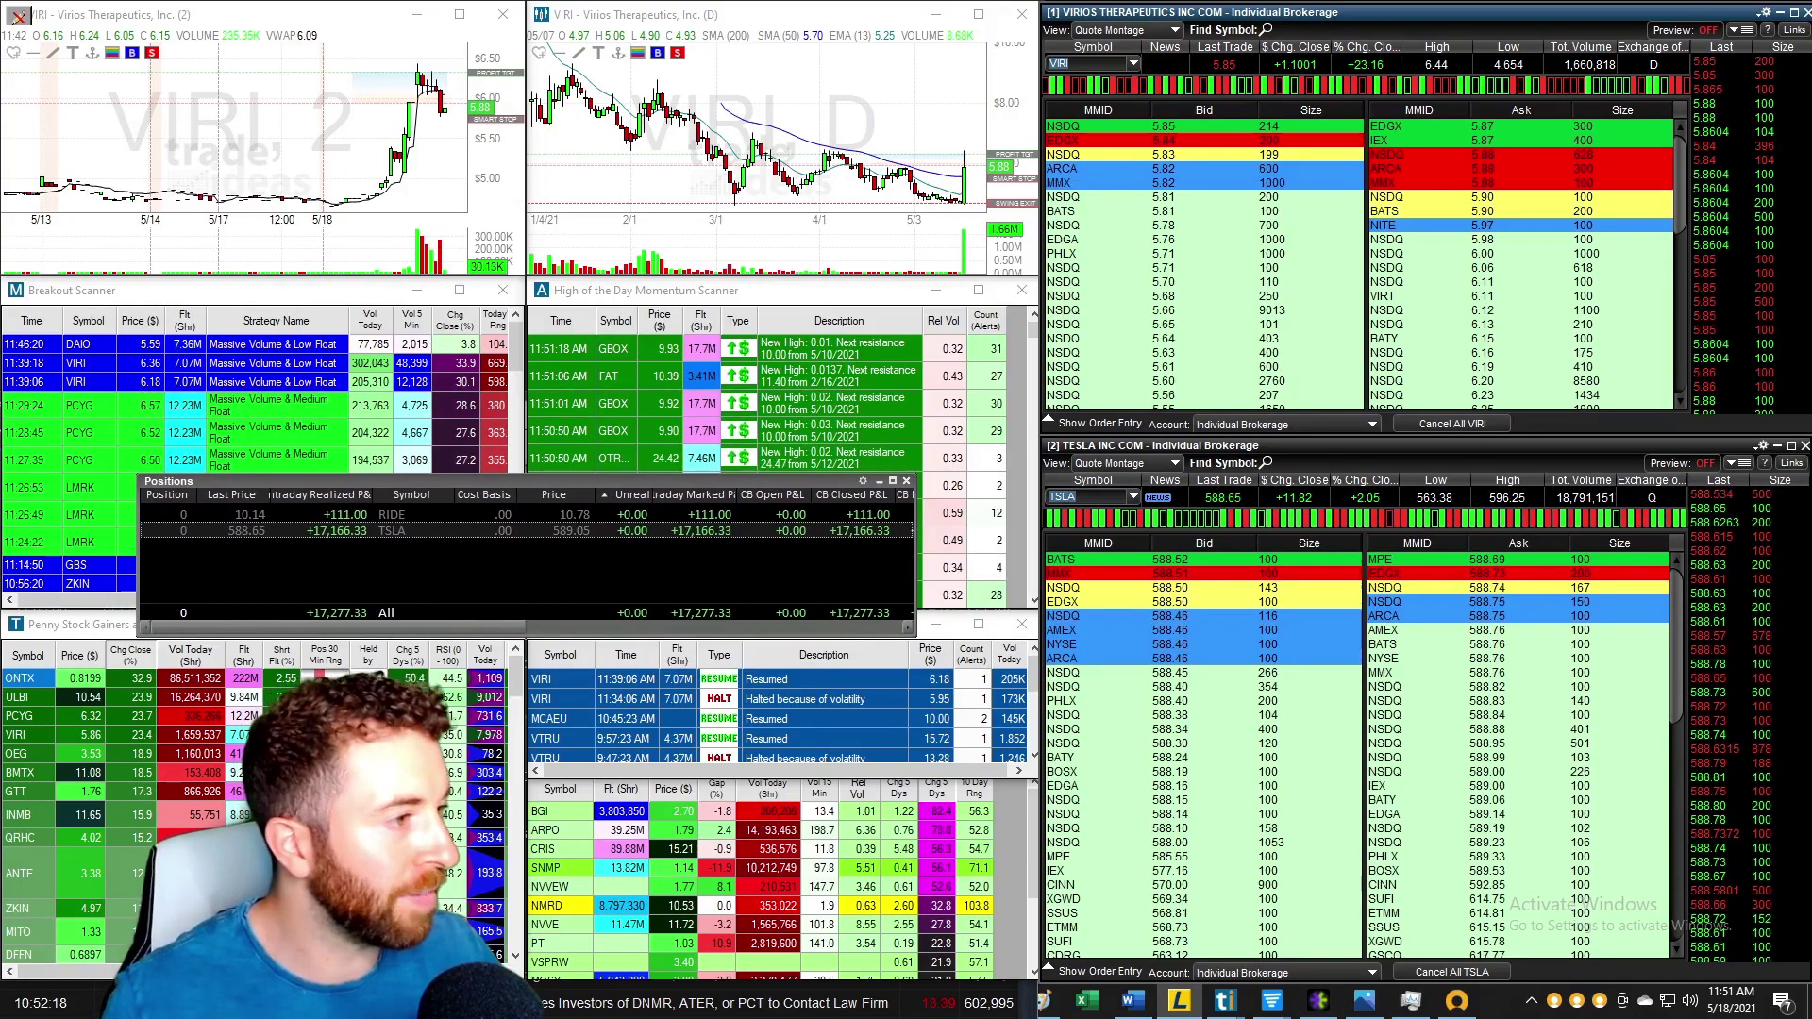
# Step: Open today's order fills and review the two TSLA buy and two TSLA sell fills
pyautogui.hotkey('ctrl', 'o')
pyautogui.moveTo(472, 268); pyautogui.dragTo(515, 283)
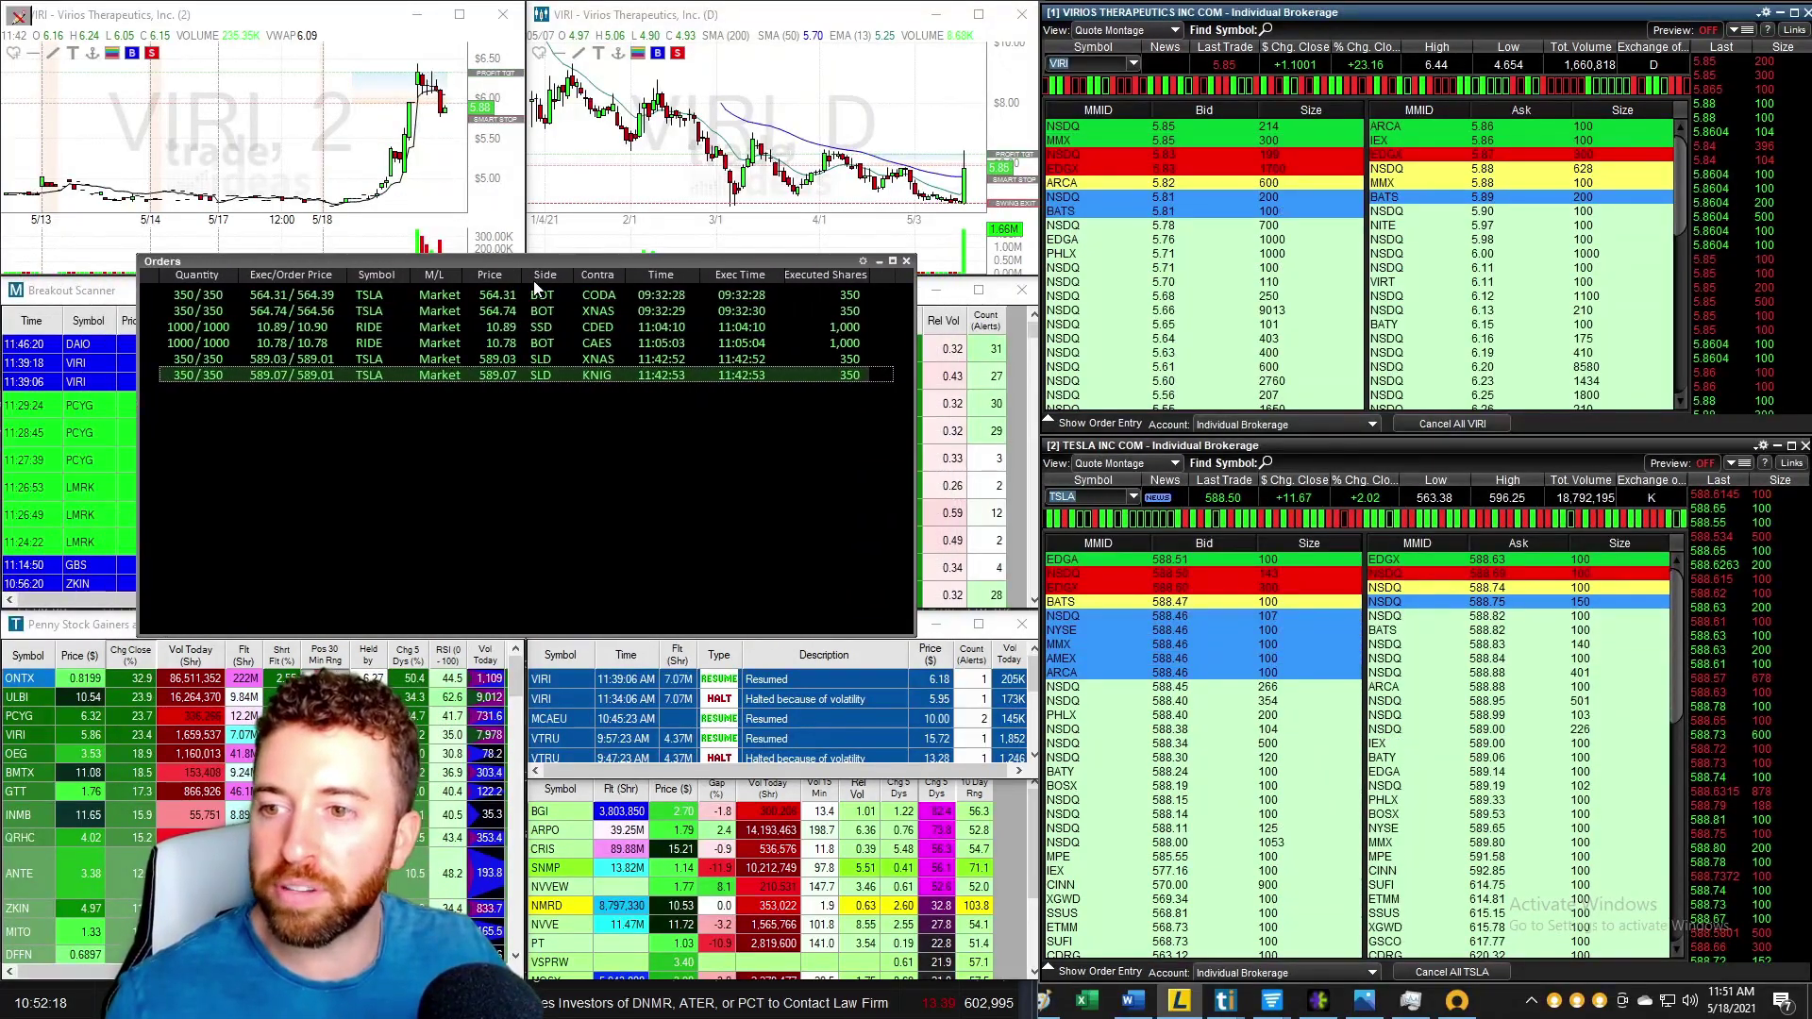
pyautogui.click(502, 296)
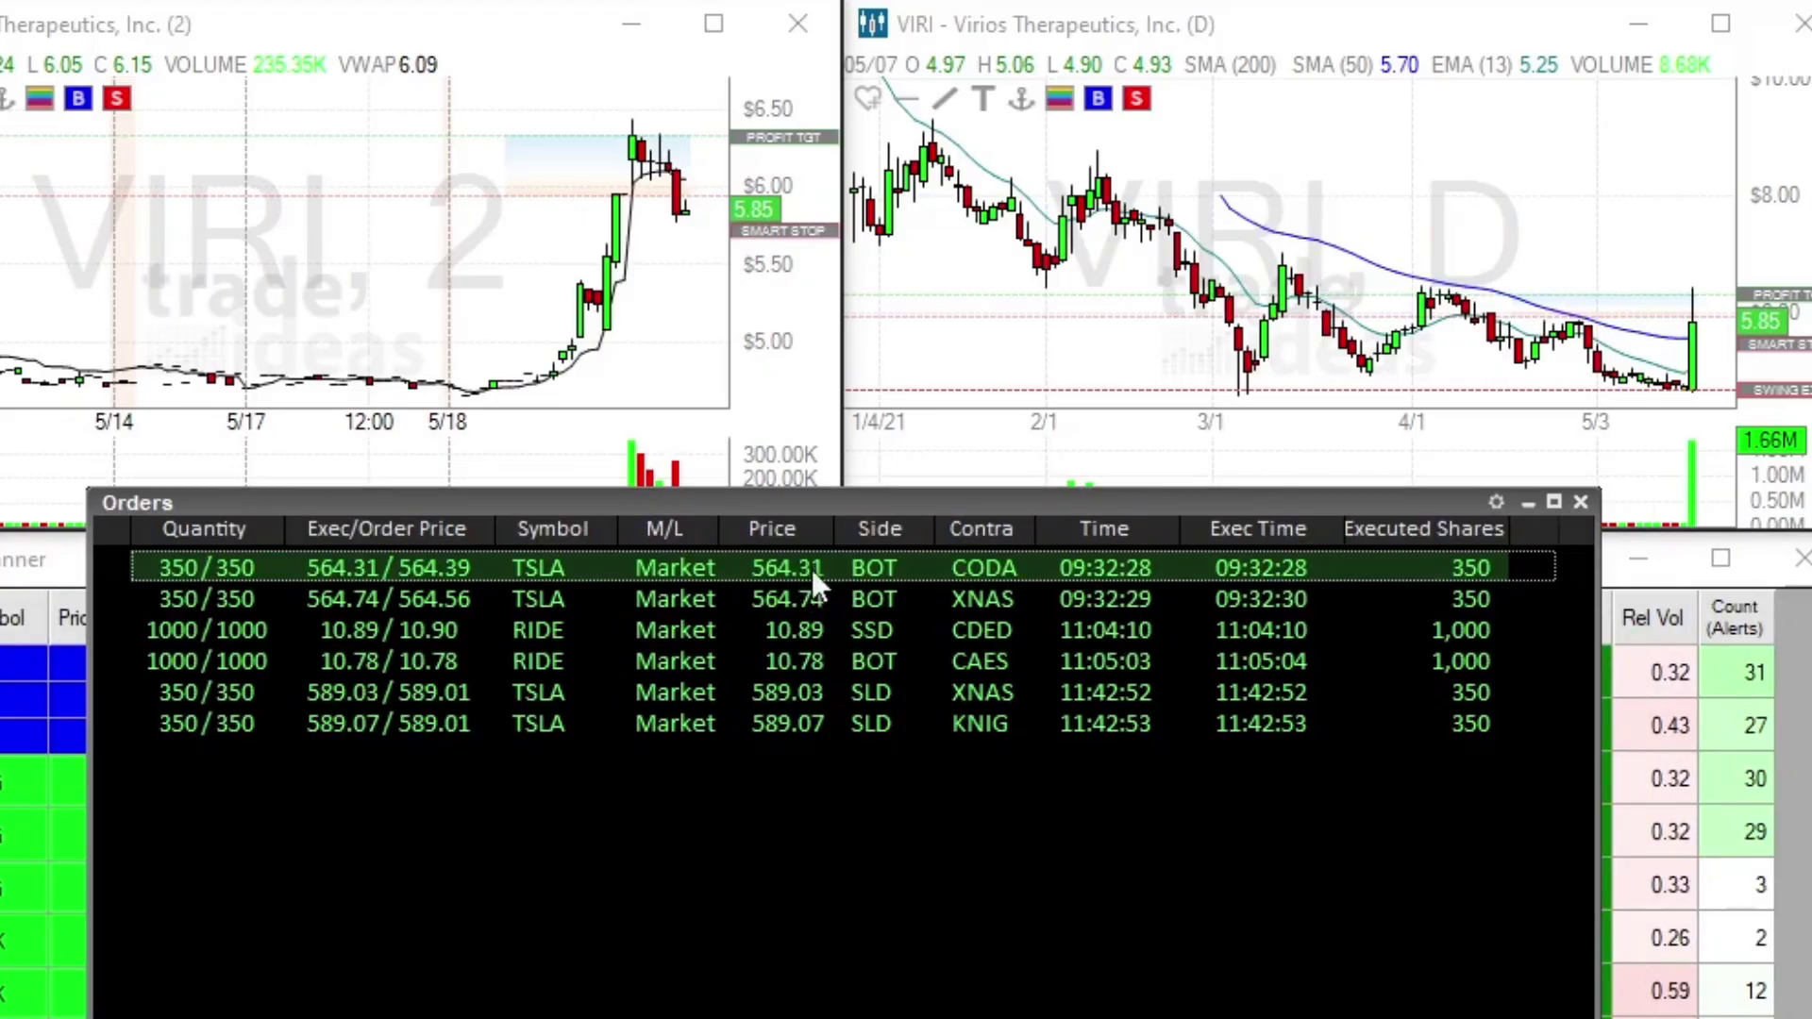
pyautogui.click(500, 313)
pyautogui.click(792, 694)
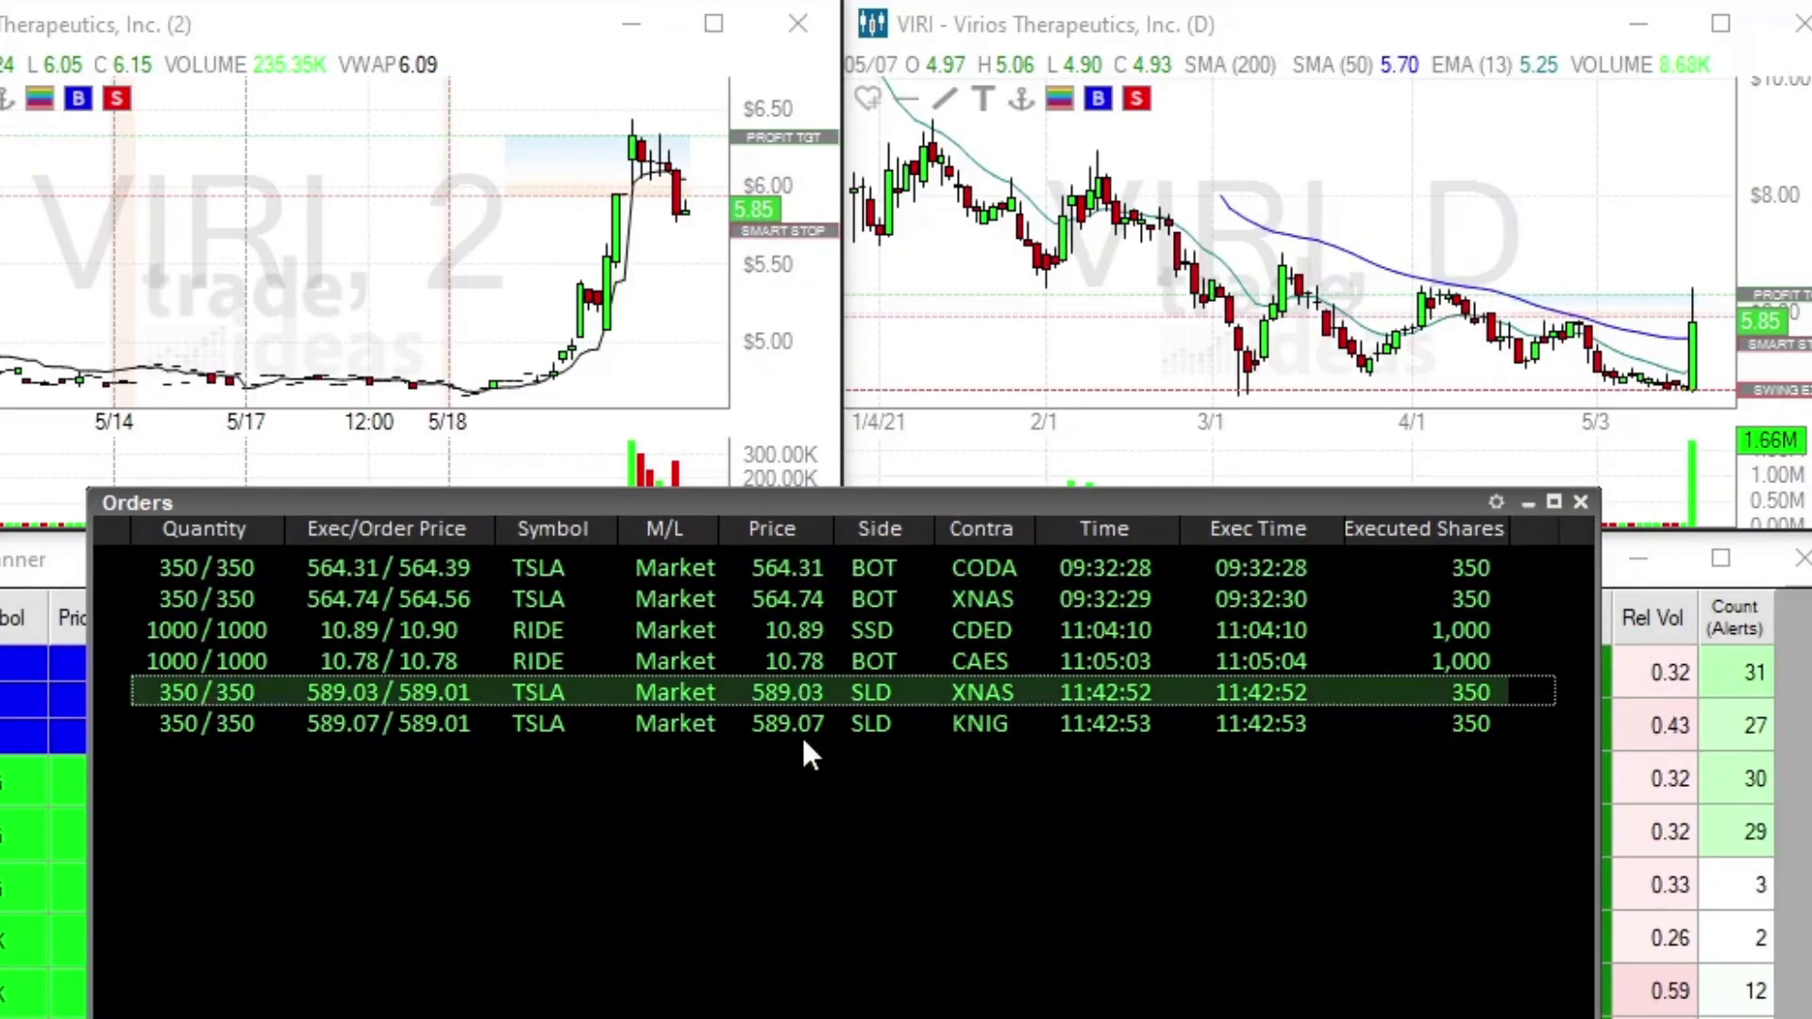
pyautogui.click(801, 723)
# Step: Switch the charts' symbol to TSLA
pyautogui.click(1138, 317)
pyautogui.write('TSLA')
pyautogui.press('Return')
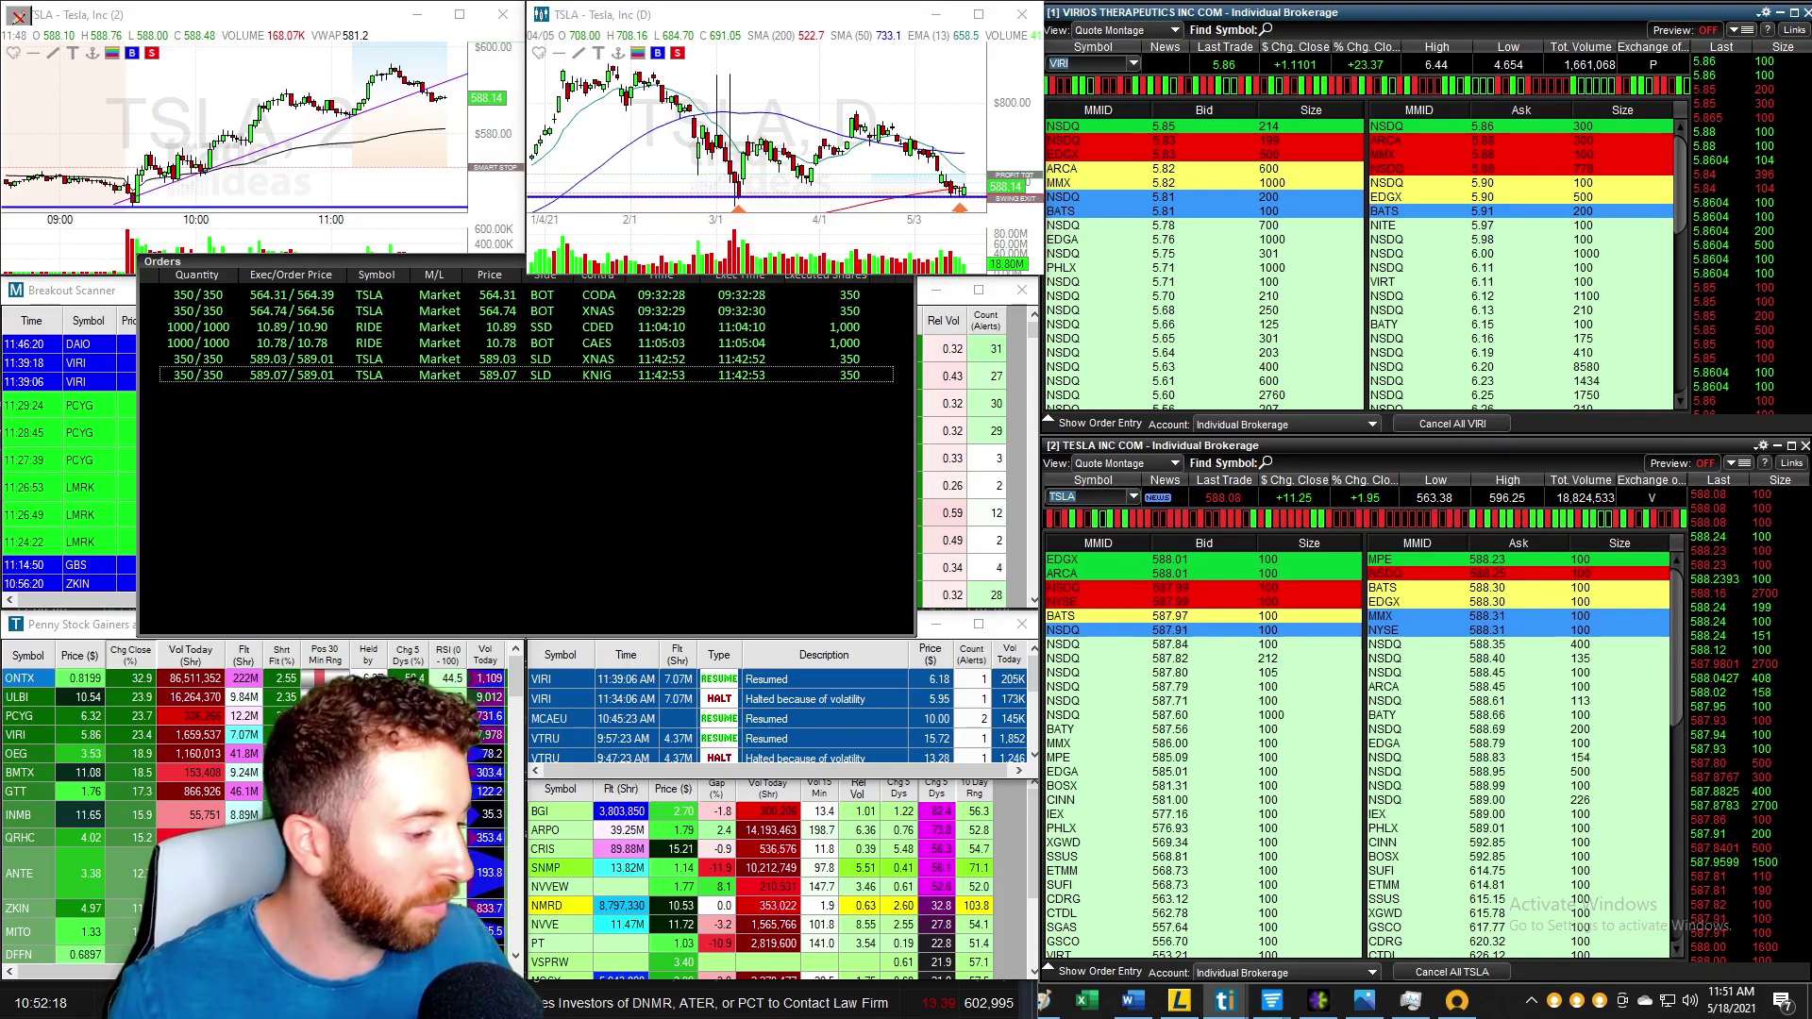
pyautogui.hotkey('alt', 'Tab')
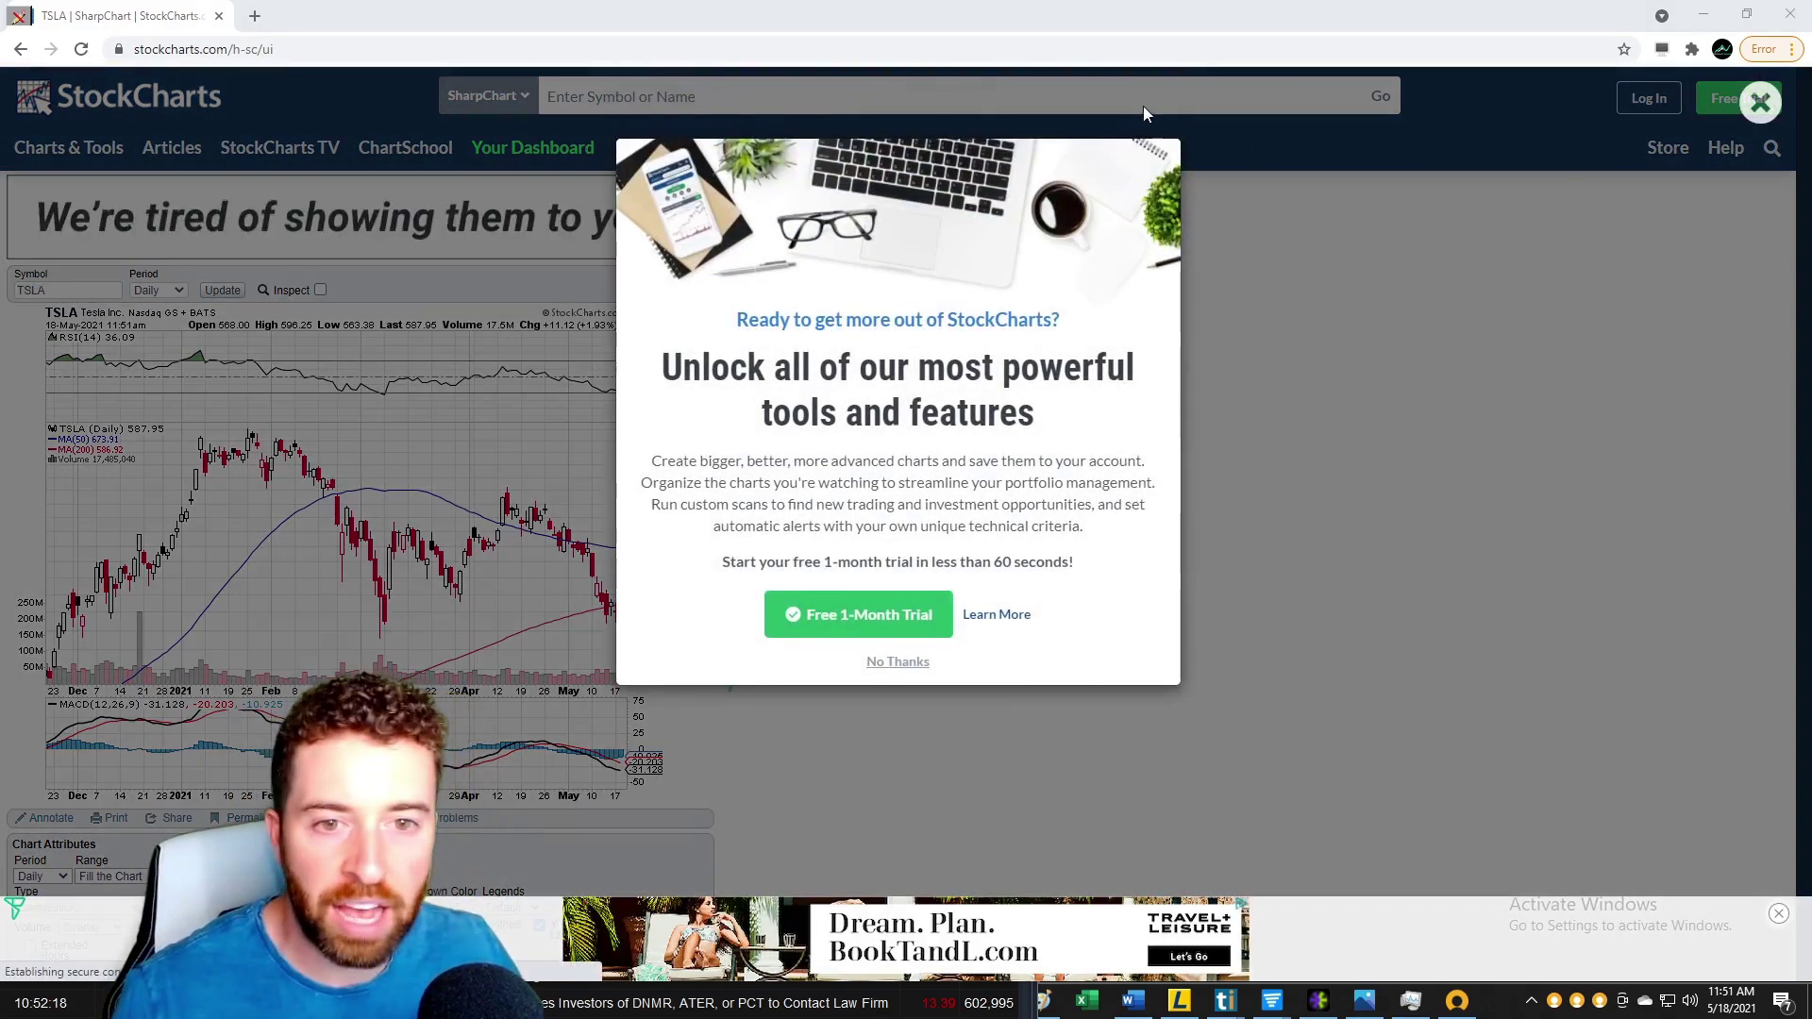
# Step: Dismiss the free-trial promo, snip the TSLA daily chart, and close the StockCharts tab
pyautogui.click(1157, 613)
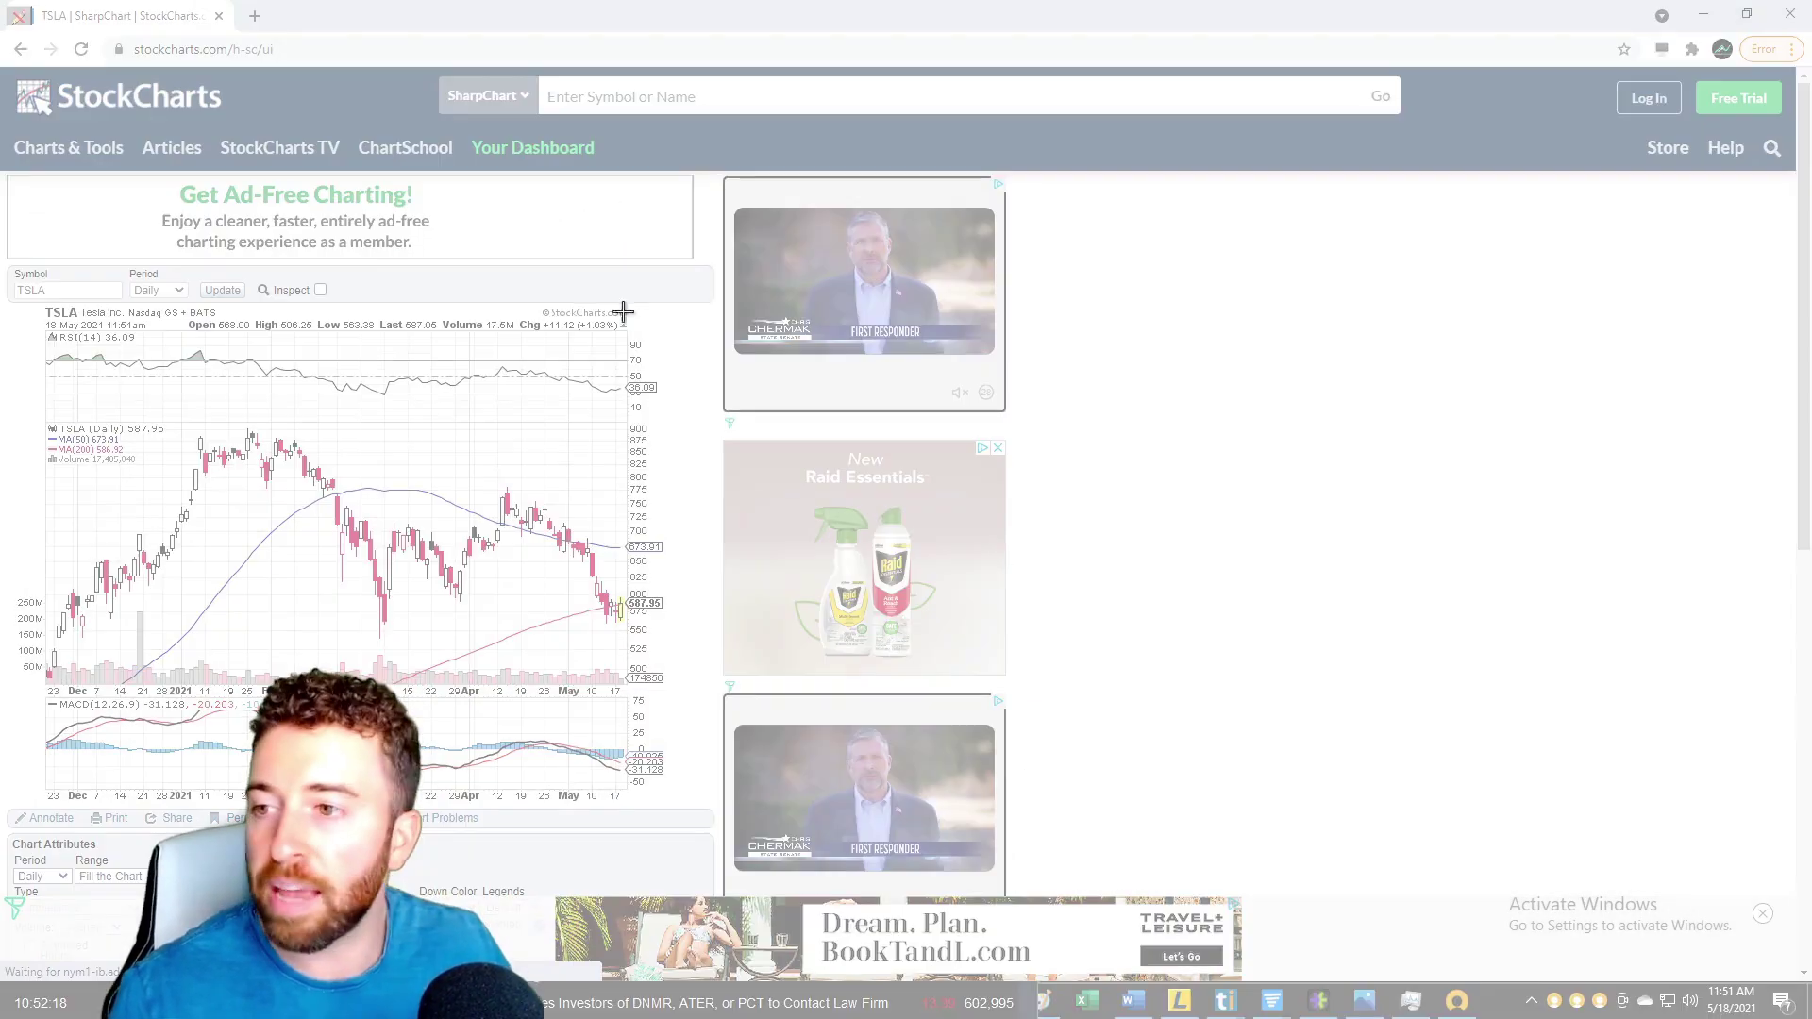
pyautogui.moveTo(5, 260); pyautogui.dragTo(669, 695)
pyautogui.click(218, 24)
pyautogui.click(218, 17)
pyautogui.moveTo(497, 104); pyautogui.dragTo(679, 57)
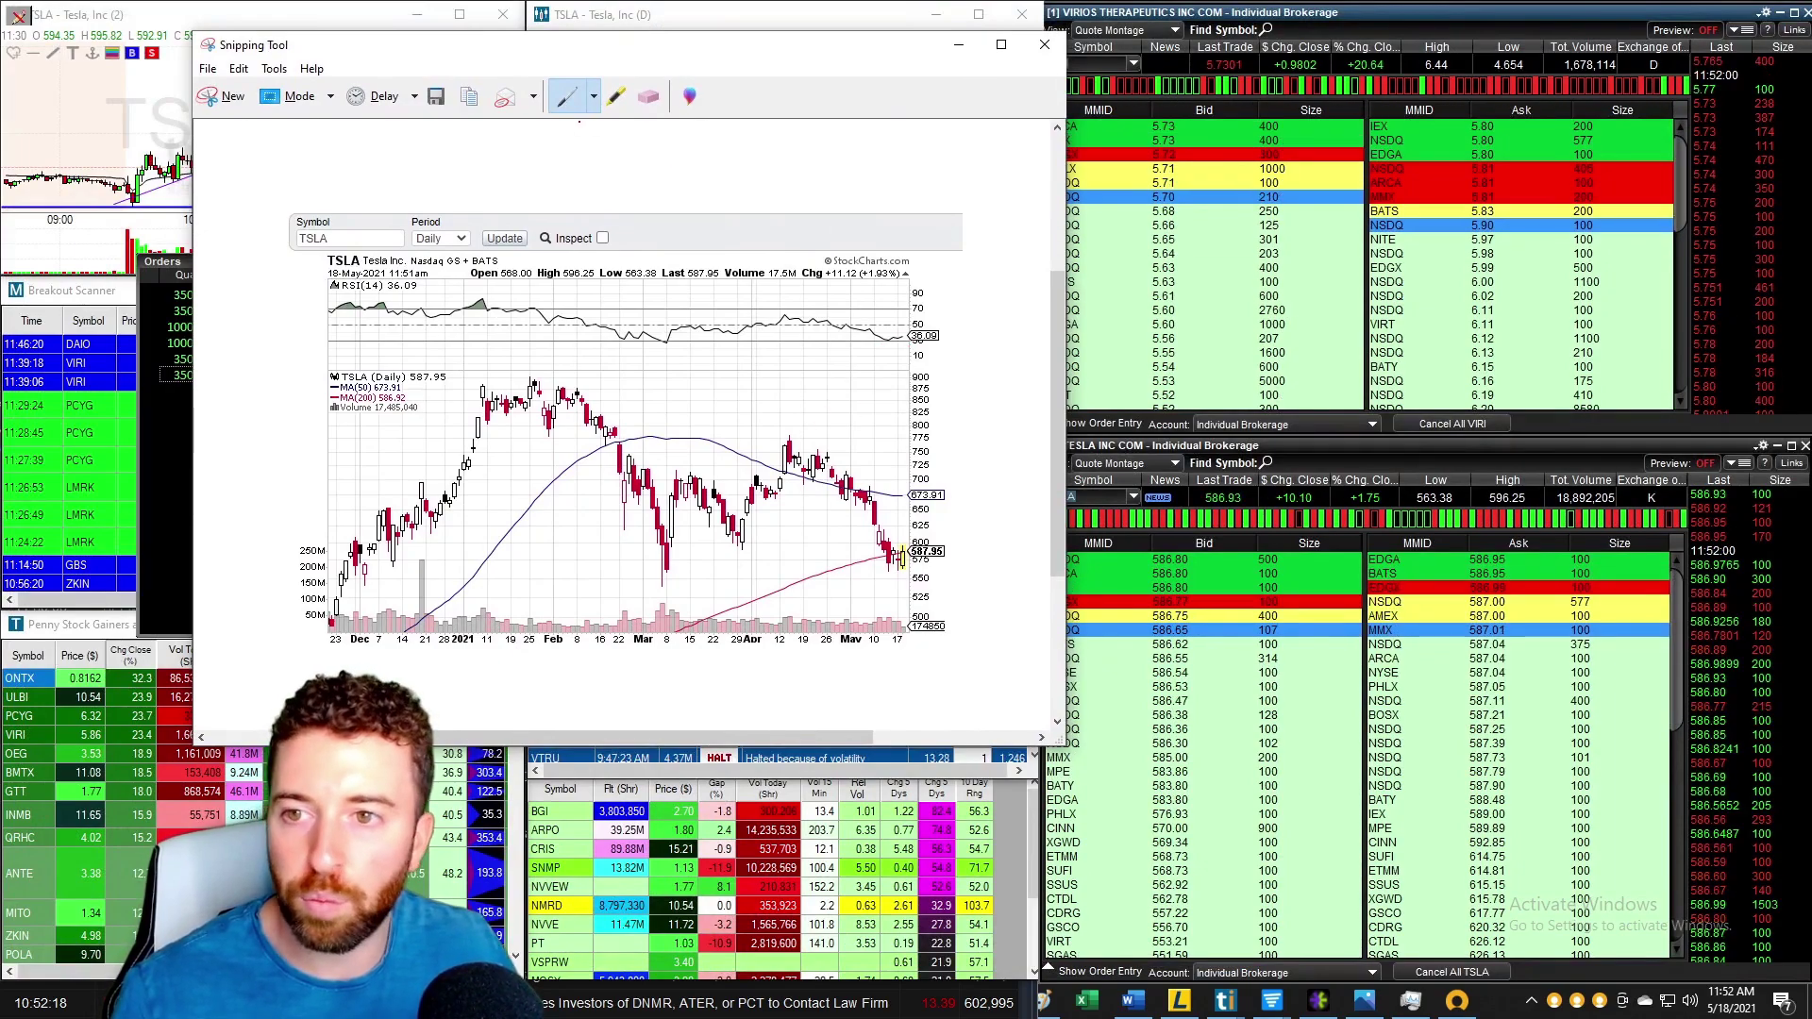
# Step: Switch the ink to Blue Pen, then close the annotated TSLA snip without saving
pyautogui.click(592, 97)
pyautogui.click(603, 148)
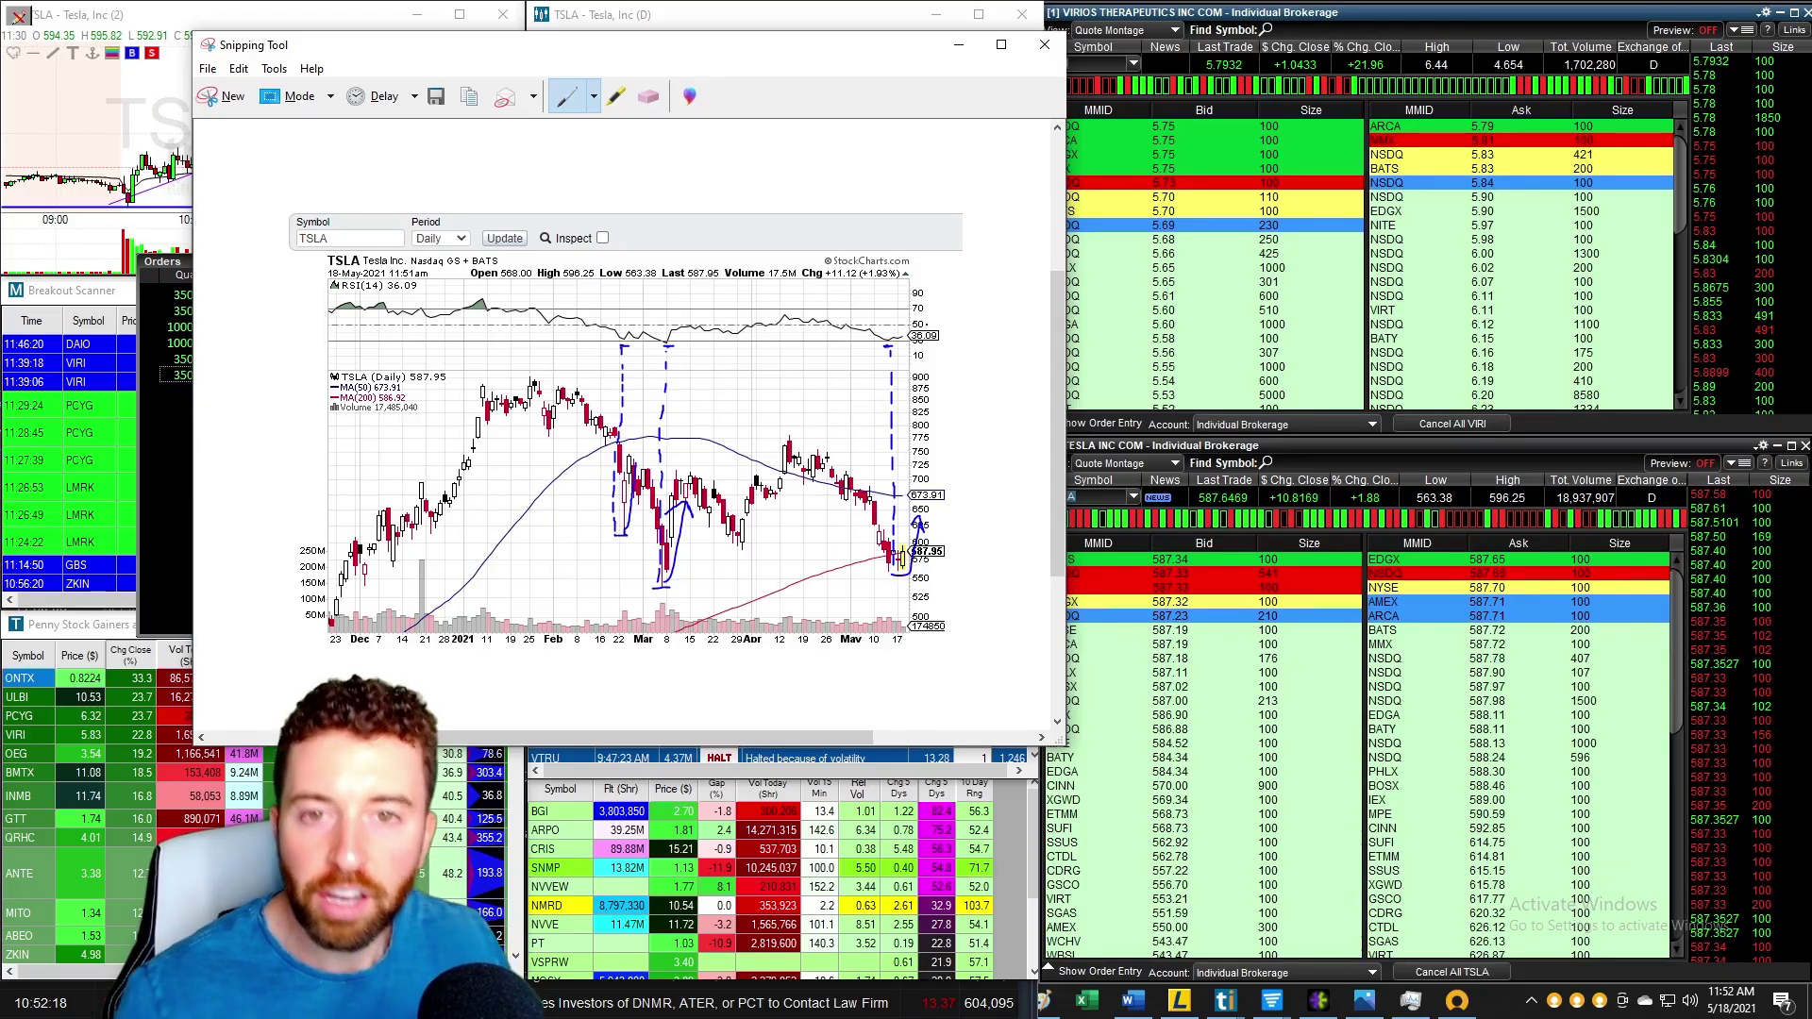
pyautogui.click(1045, 44)
pyautogui.click(730, 411)
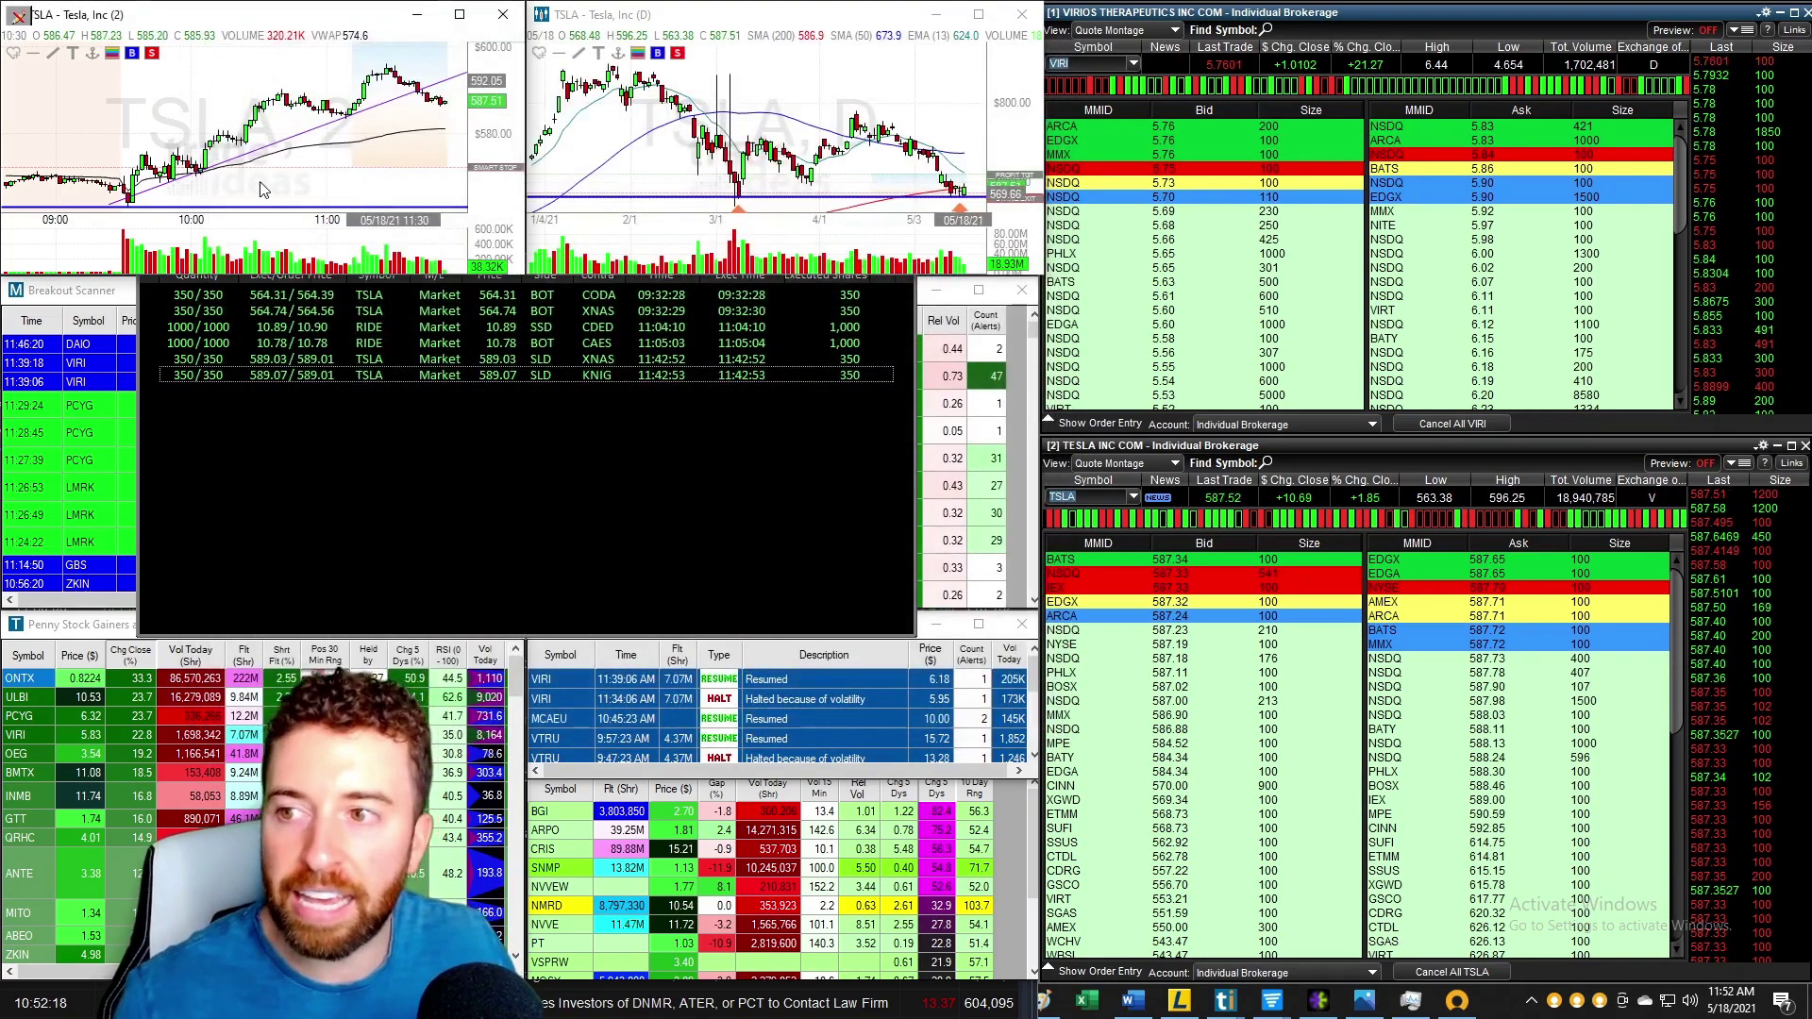